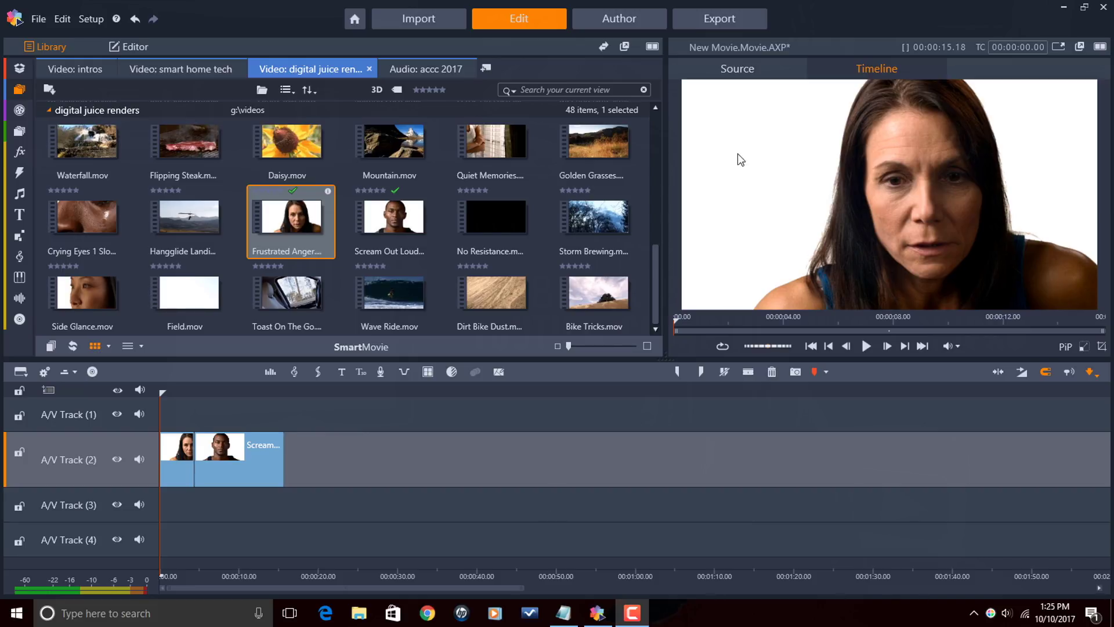
- Switch to the Export tab to show the H.264/AVC export settings with the Custom preset
{"action": "left_click", "coordinate": [721, 20]}
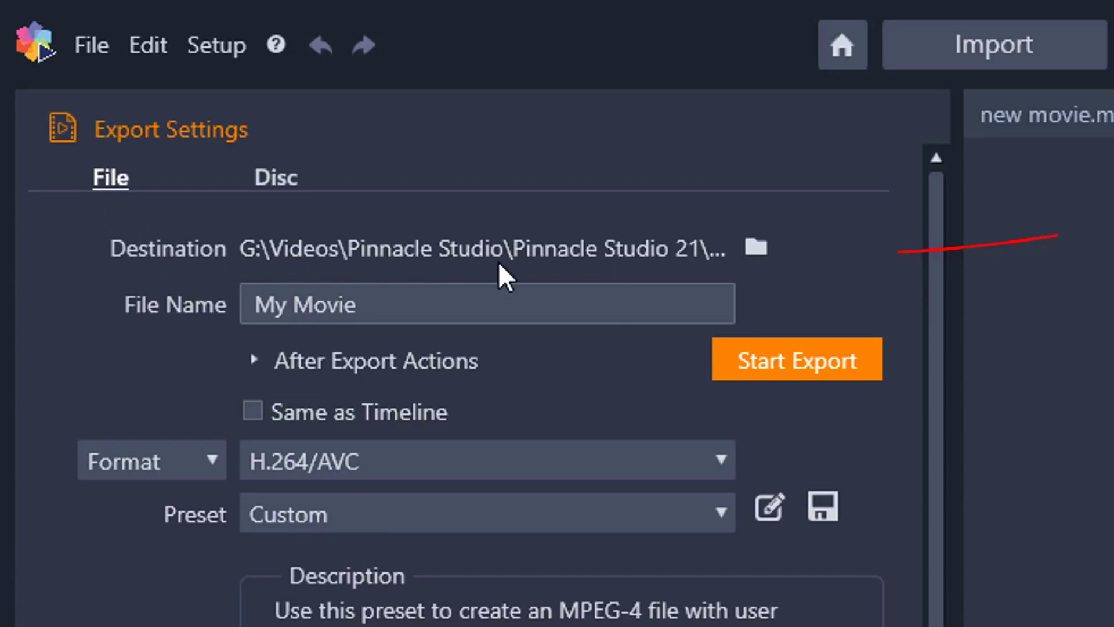
- Change the export destination from the Color Match folder to the Desktop
{"action": "left_click", "coordinate": [755, 248]}
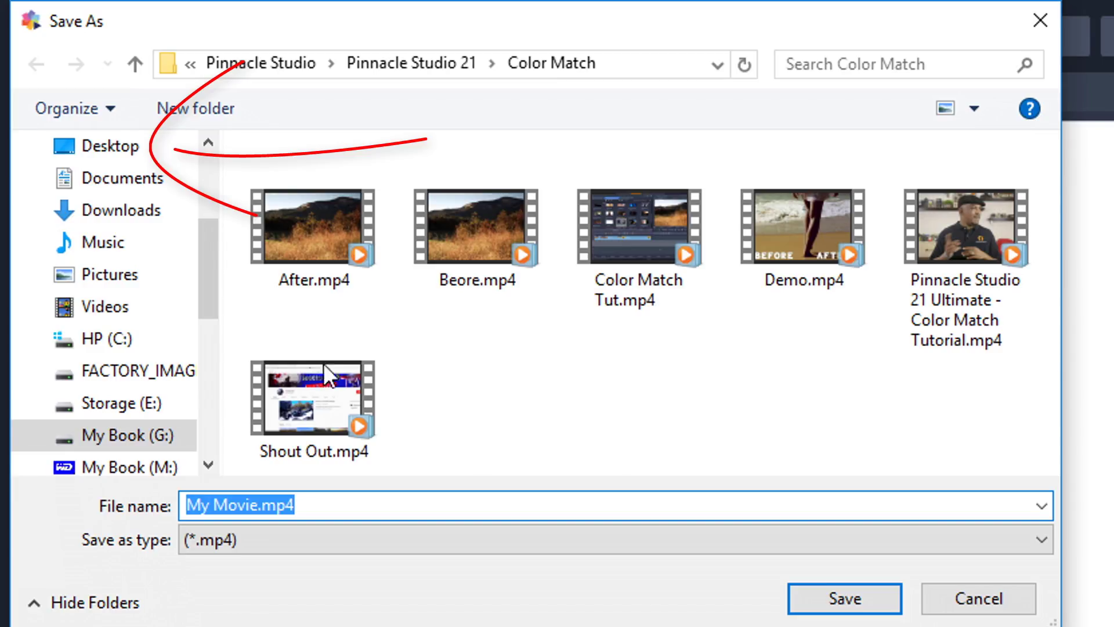
{"action": "left_click", "coordinate": [92, 149]}
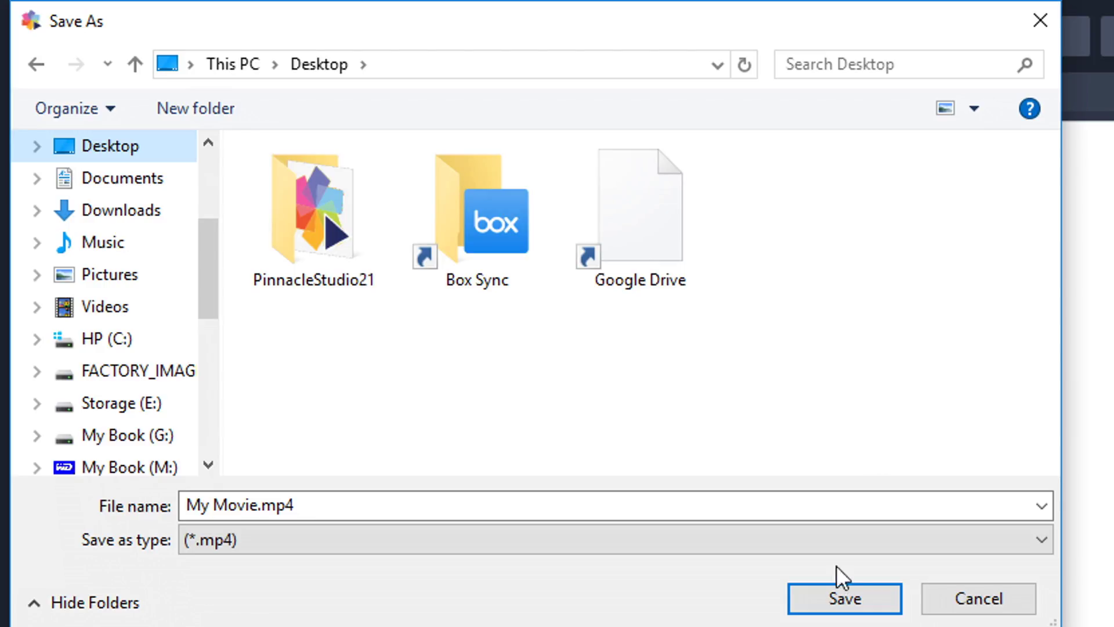
{"action": "left_click", "coordinate": [836, 604]}
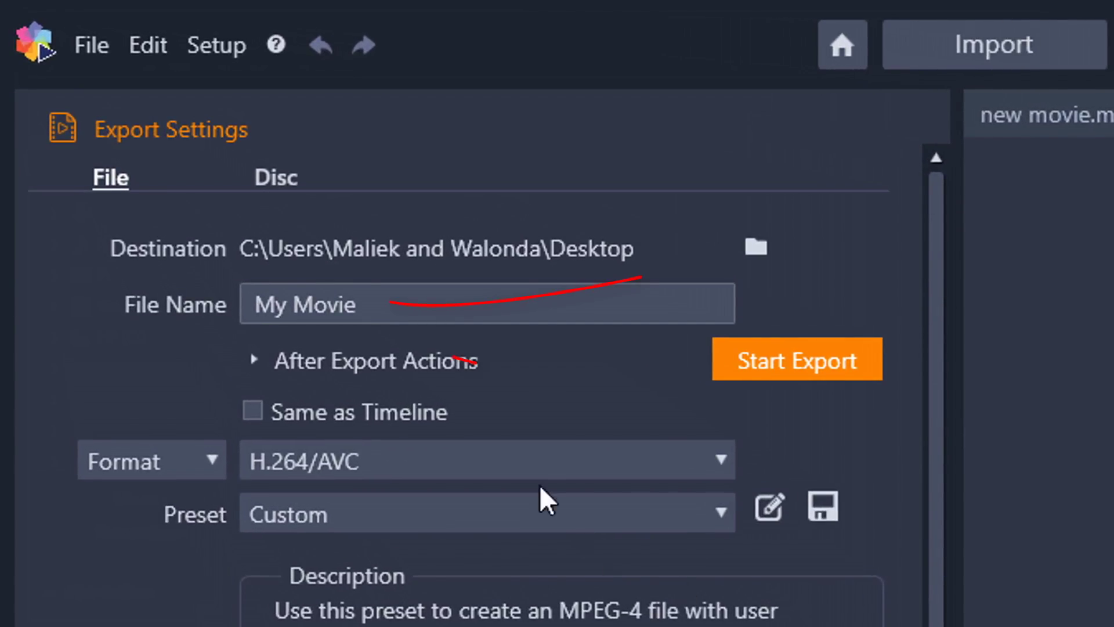
- Replace the export file name 'My Movie' with 'Hangry People'
{"action": "left_click", "coordinate": [348, 304]}
{"action": "key", "text": "ctrl+a"}
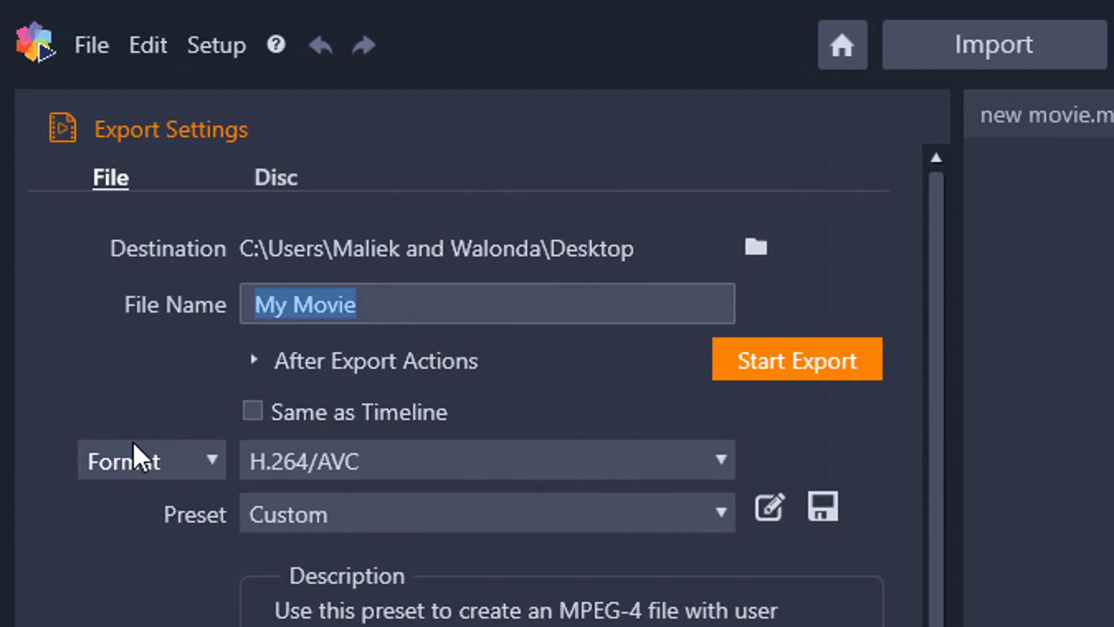
{"action": "type", "text": "ANger"}
{"action": "key", "text": "BackSpace"}
{"action": "key", "text": "BackSpace"}
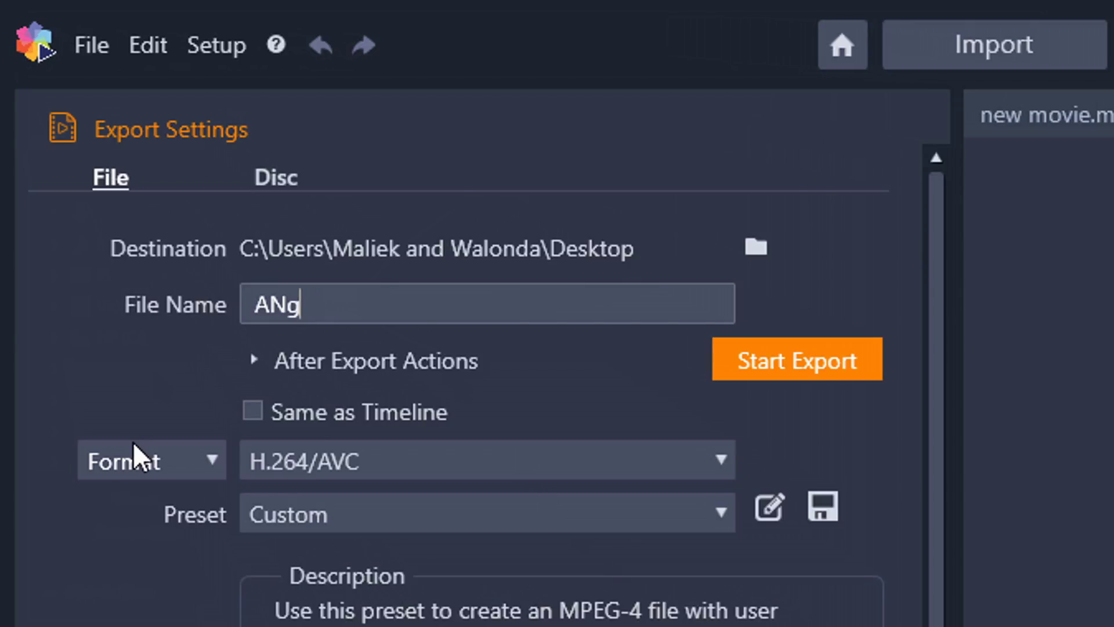
{"action": "key", "text": "BackSpace"}
{"action": "key", "text": "BackSpace"}
{"action": "key", "text": "BackSpace"}
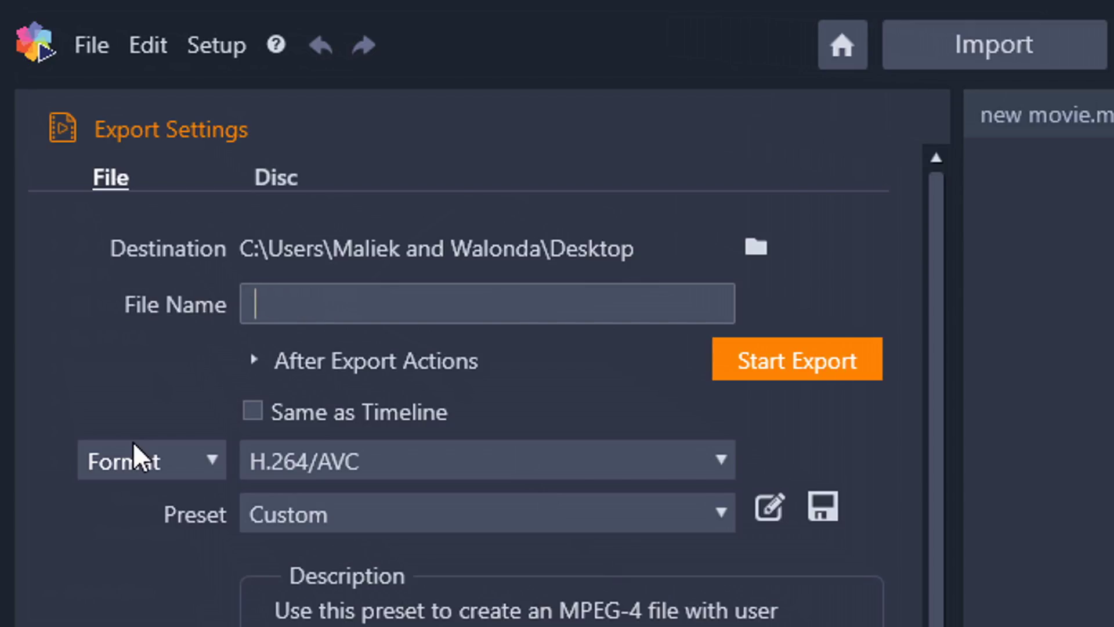
{"action": "type", "text": "Hangry Peop"}
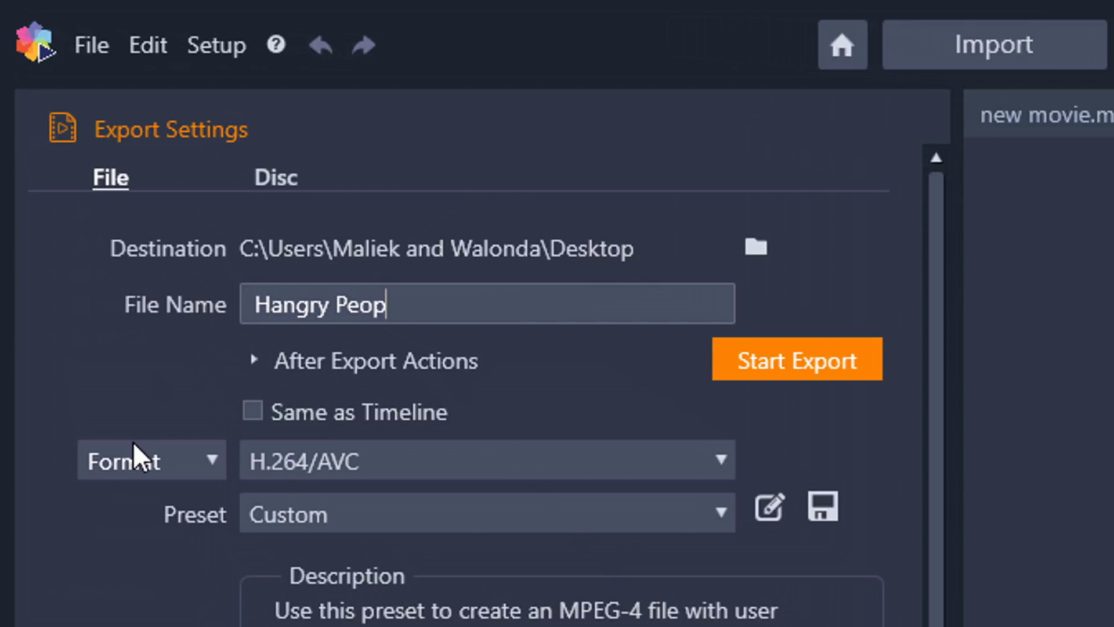
{"action": "type", "text": "le"}
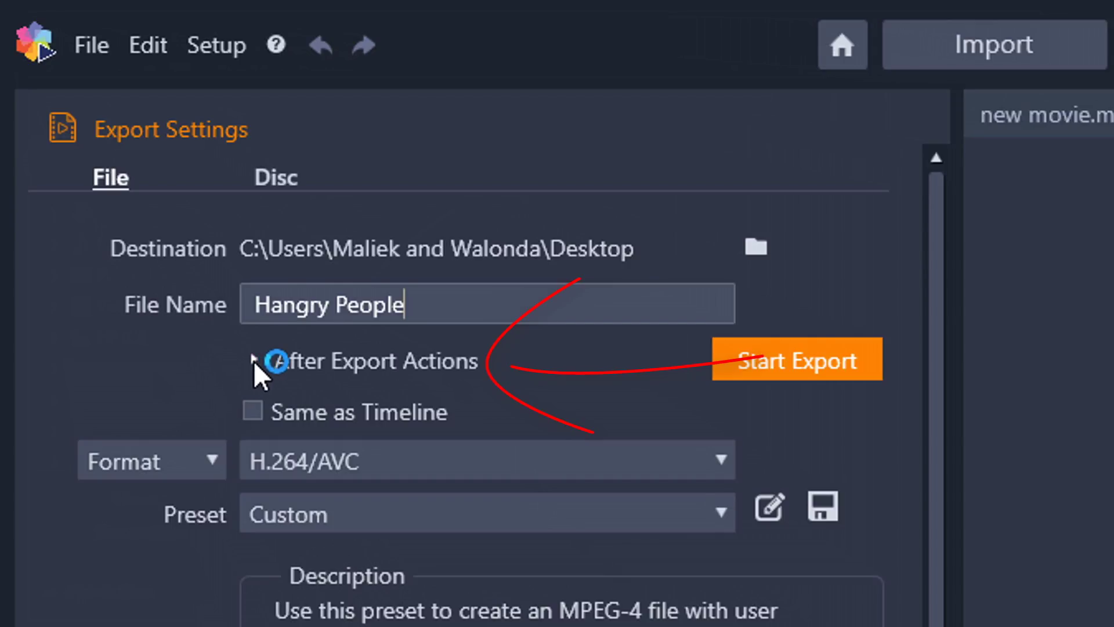
- Enable Open in Windows Explorer under After Export Actions, then collapse that section
{"action": "left_click", "coordinate": [256, 360]}
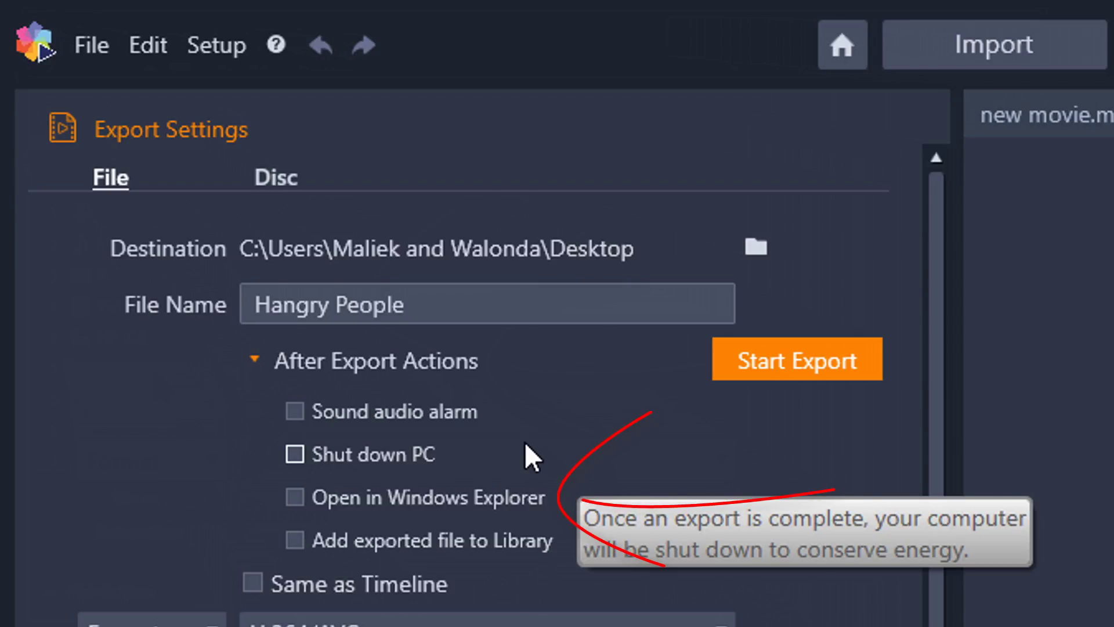
{"action": "left_click", "coordinate": [294, 498]}
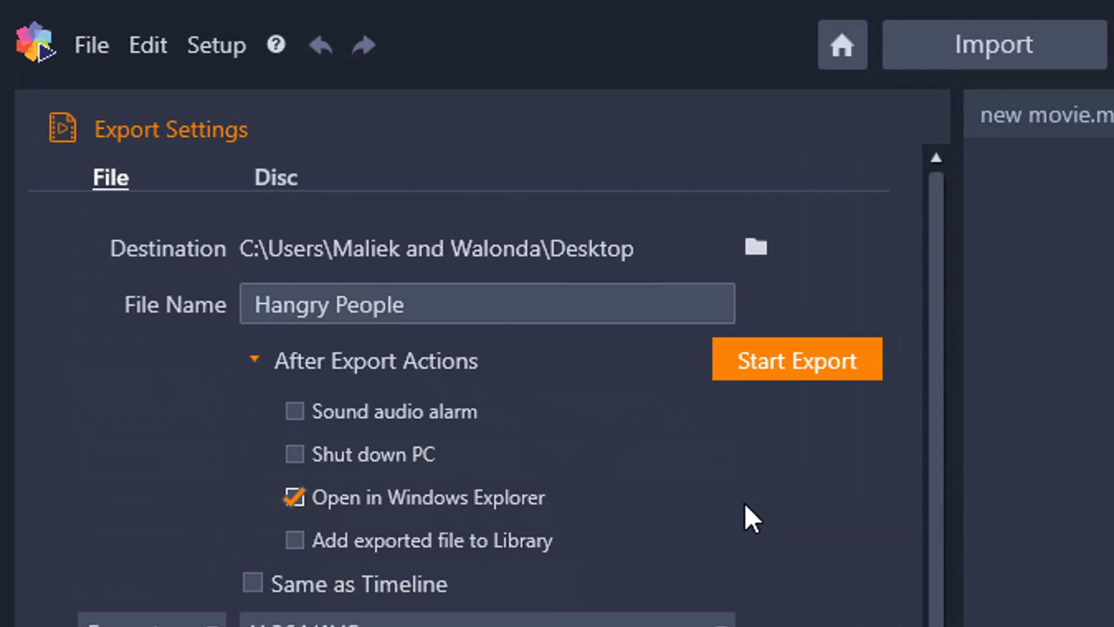
{"action": "left_click", "coordinate": [253, 360]}
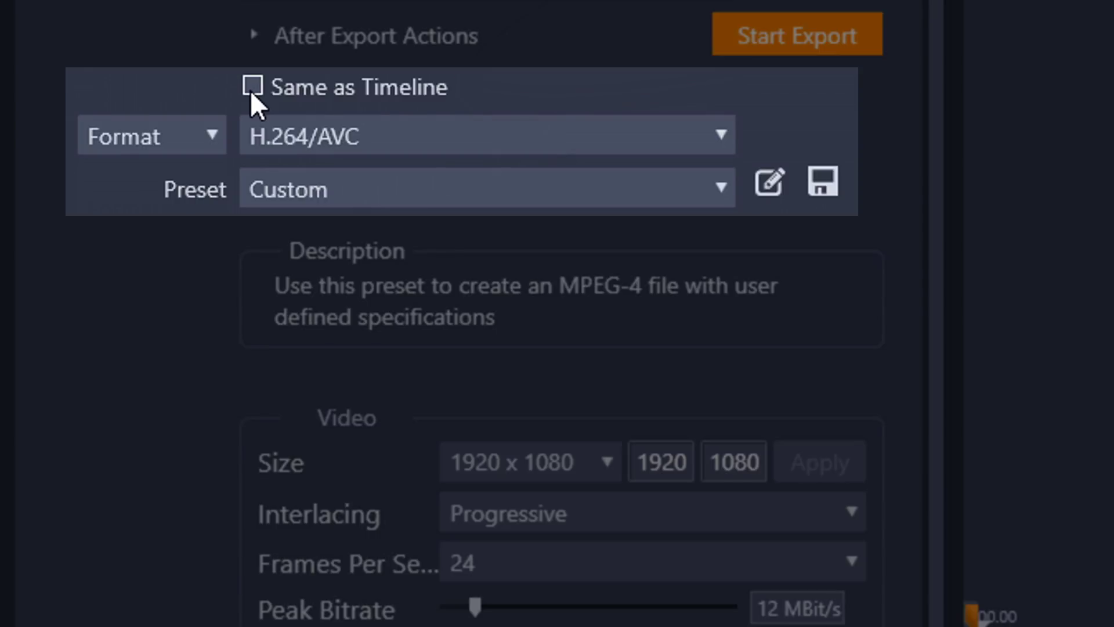
{"action": "left_click", "coordinate": [252, 88]}
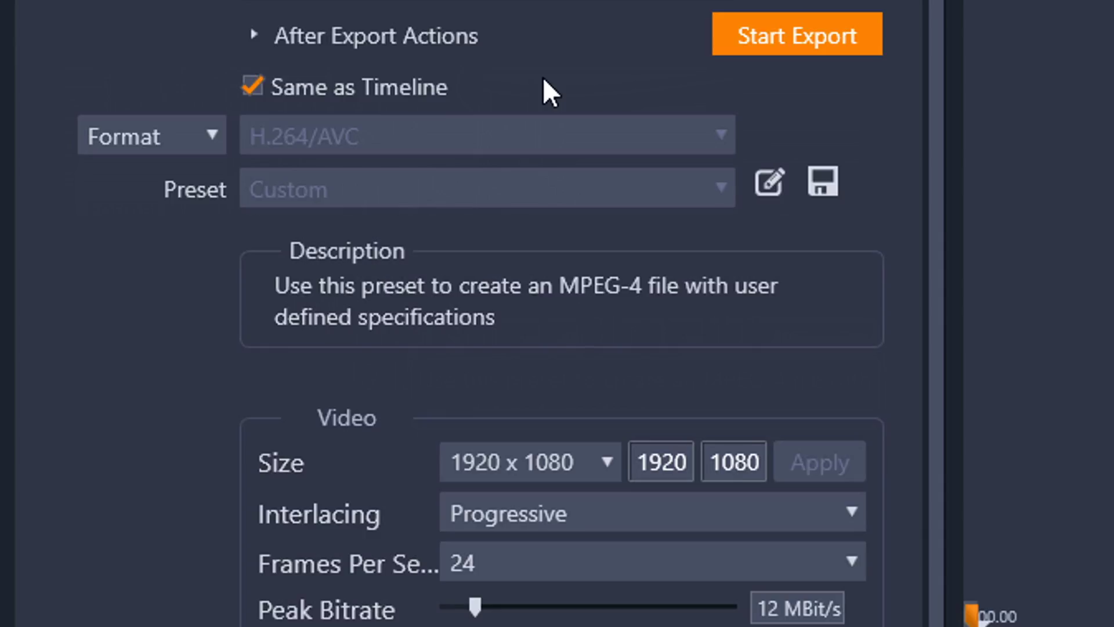
{"action": "left_click", "coordinate": [252, 92]}
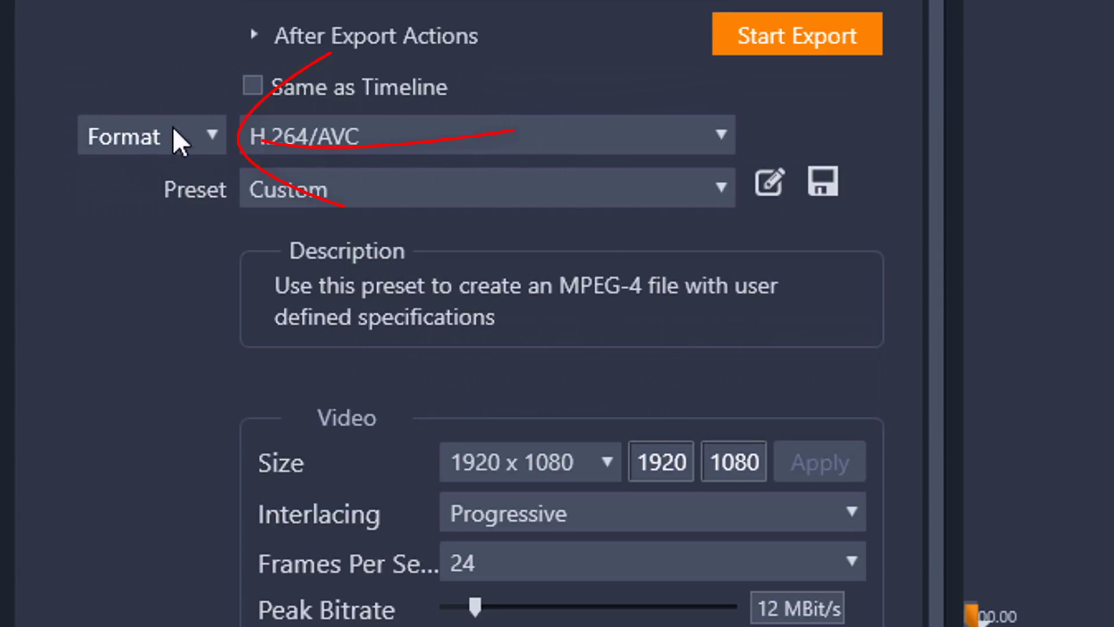
- Browse the video format list, then switch output-type selection to Extension
{"action": "left_click", "coordinate": [218, 138]}
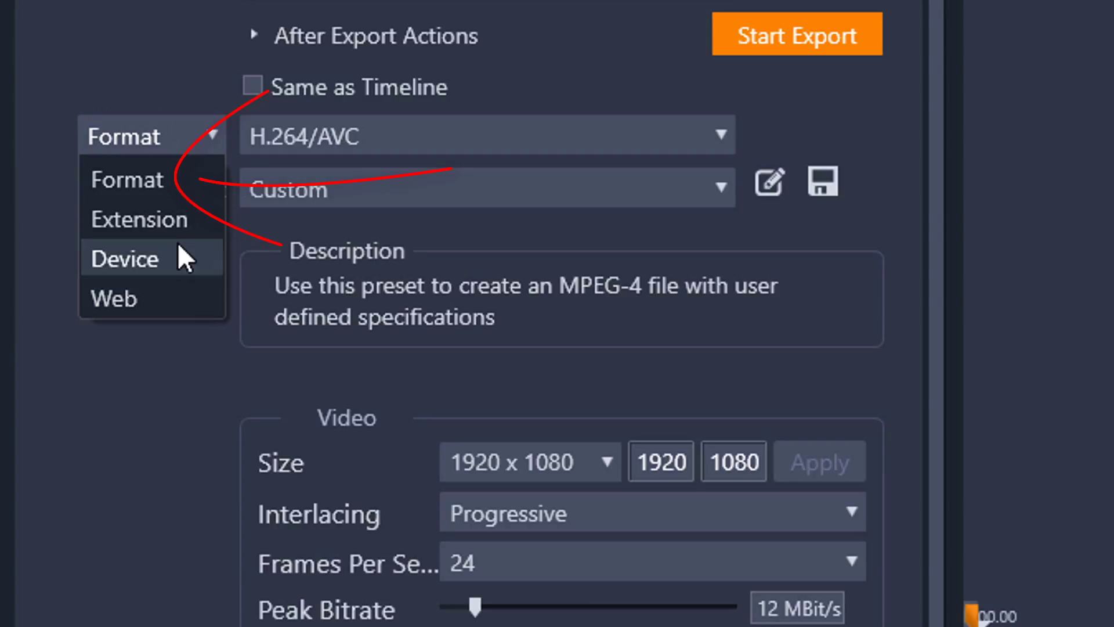
{"action": "left_click", "coordinate": [159, 159]}
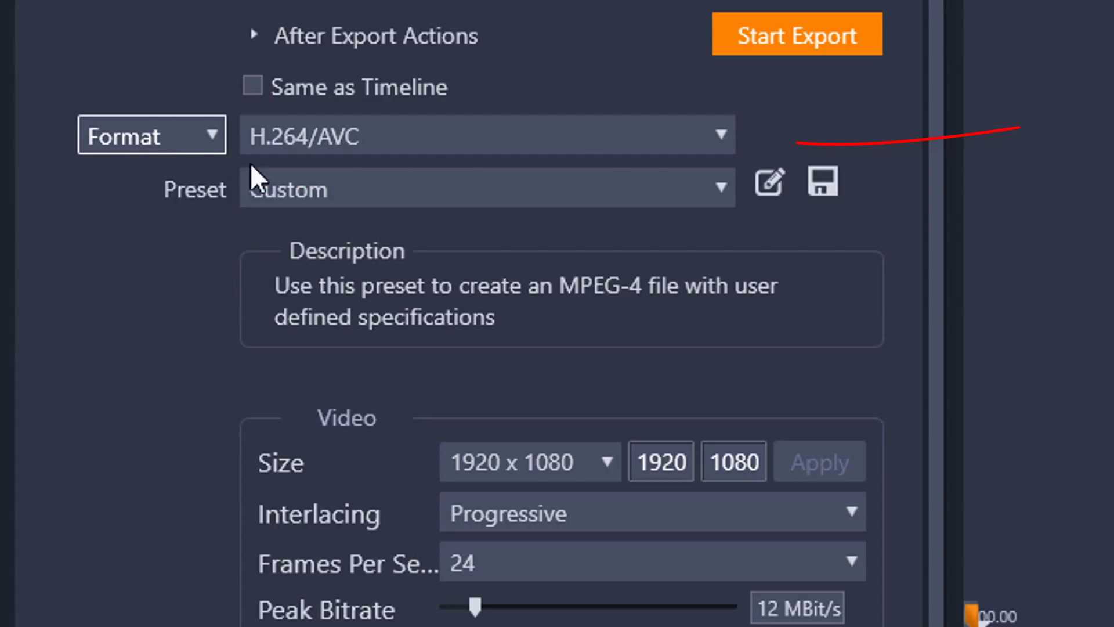
{"action": "left_click", "coordinate": [728, 133]}
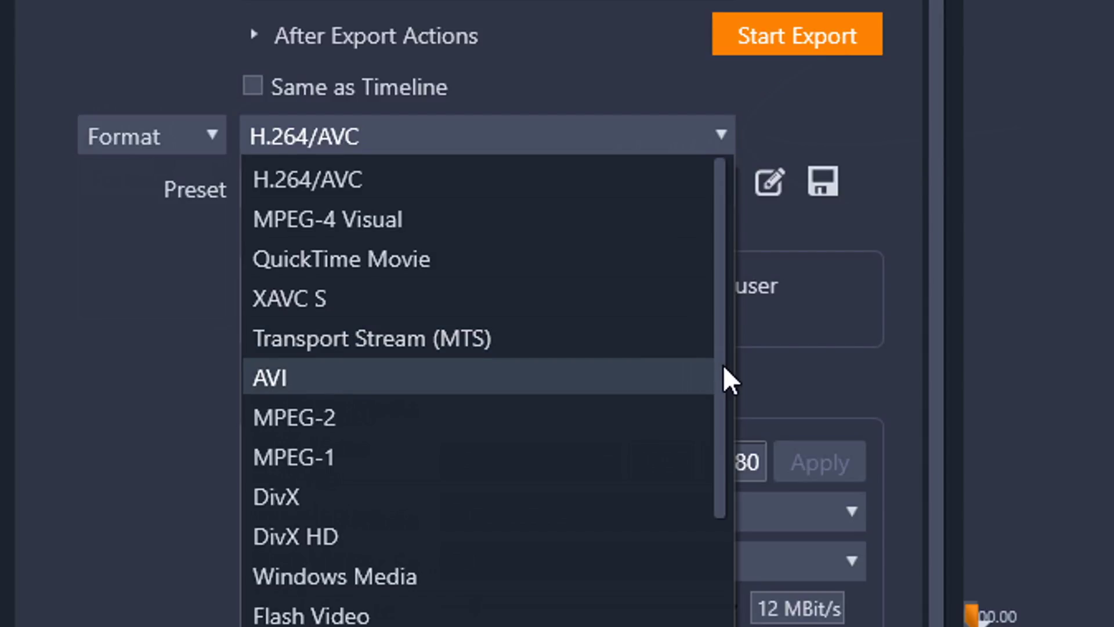
{"action": "scroll", "coordinate": [711, 486], "scroll_direction": "down", "scroll_amount": 2}
{"action": "left_click_drag", "start_coordinate": [720, 430], "coordinate": [730, 240]}
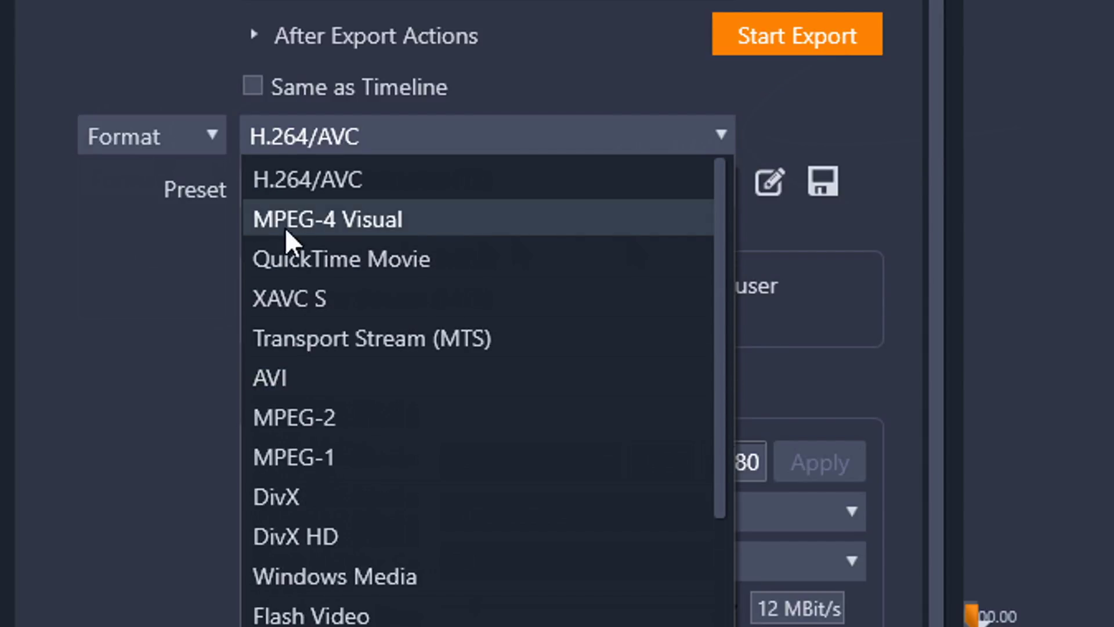
{"action": "left_click", "coordinate": [202, 136]}
{"action": "left_click", "coordinate": [217, 137]}
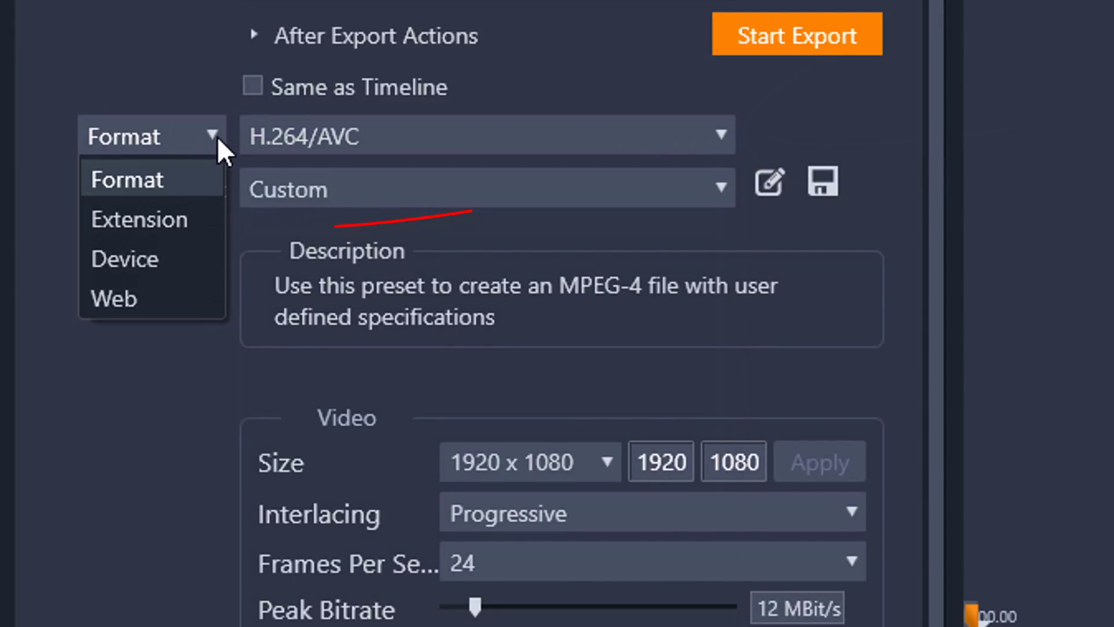
{"action": "left_click", "coordinate": [200, 225]}
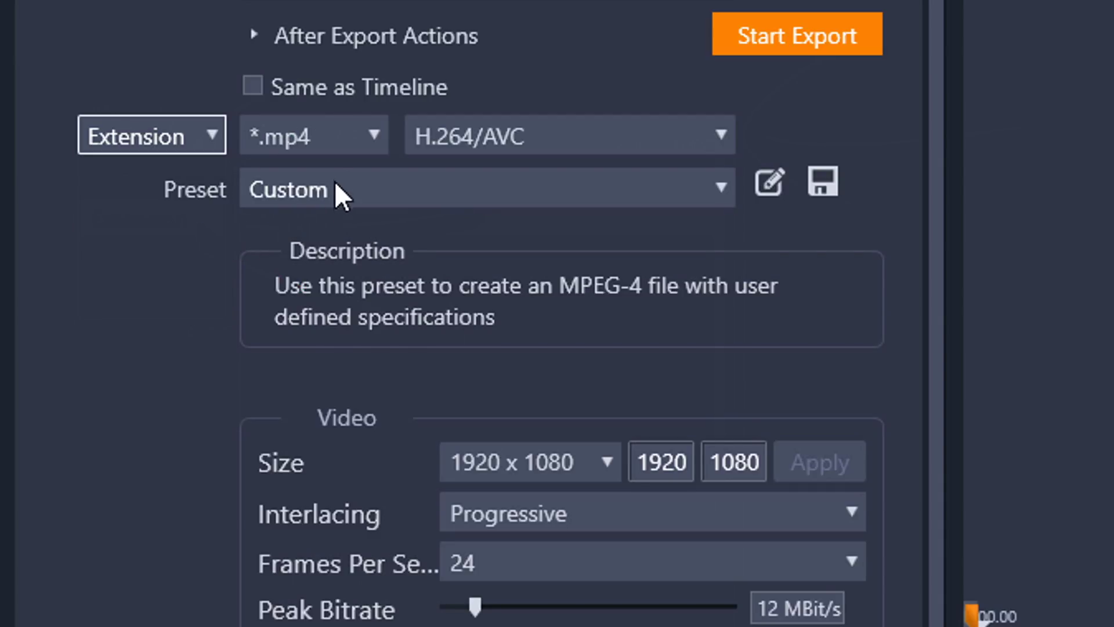
- Review the extension and codec lists, keeping *.mp4 with H.264/AVC
{"action": "left_click", "coordinate": [376, 137]}
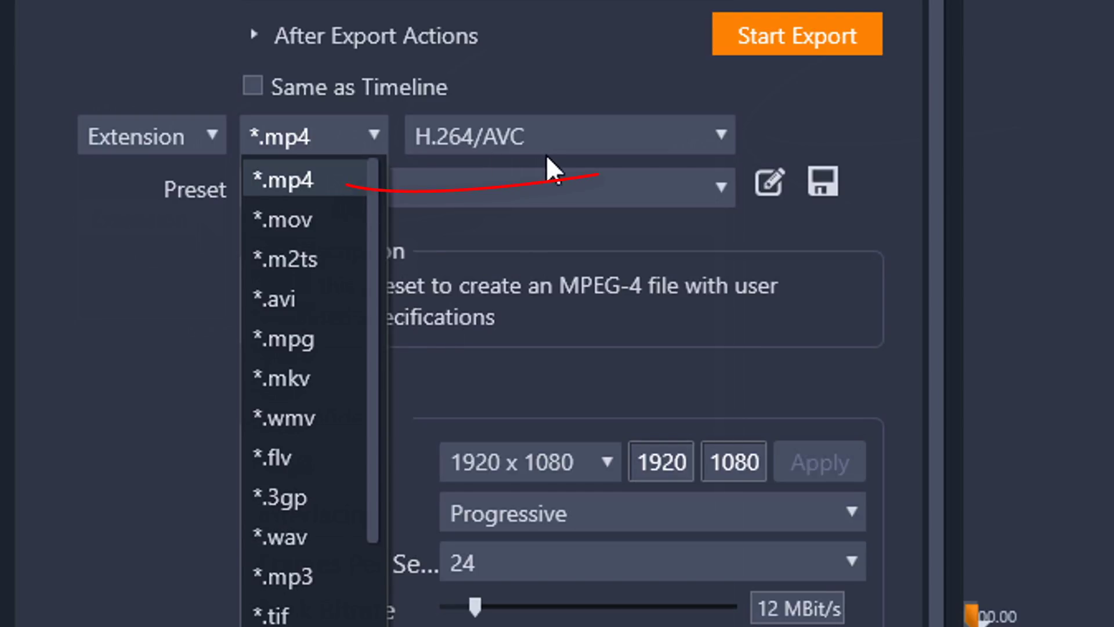
{"action": "left_click", "coordinate": [329, 185]}
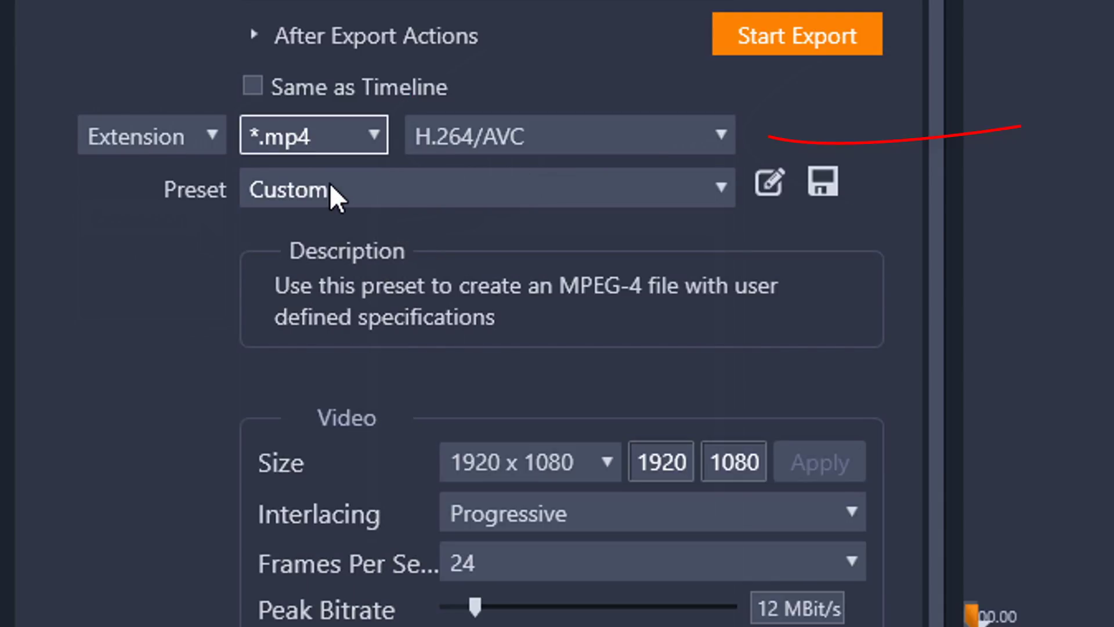
{"action": "left_click", "coordinate": [618, 139]}
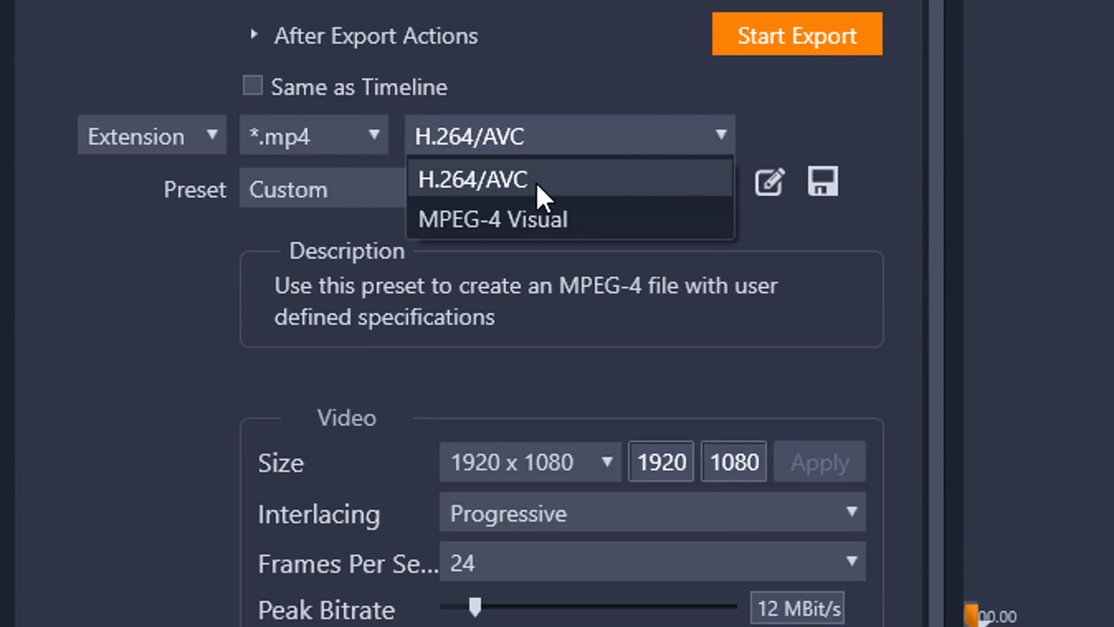
{"action": "left_click", "coordinate": [376, 138]}
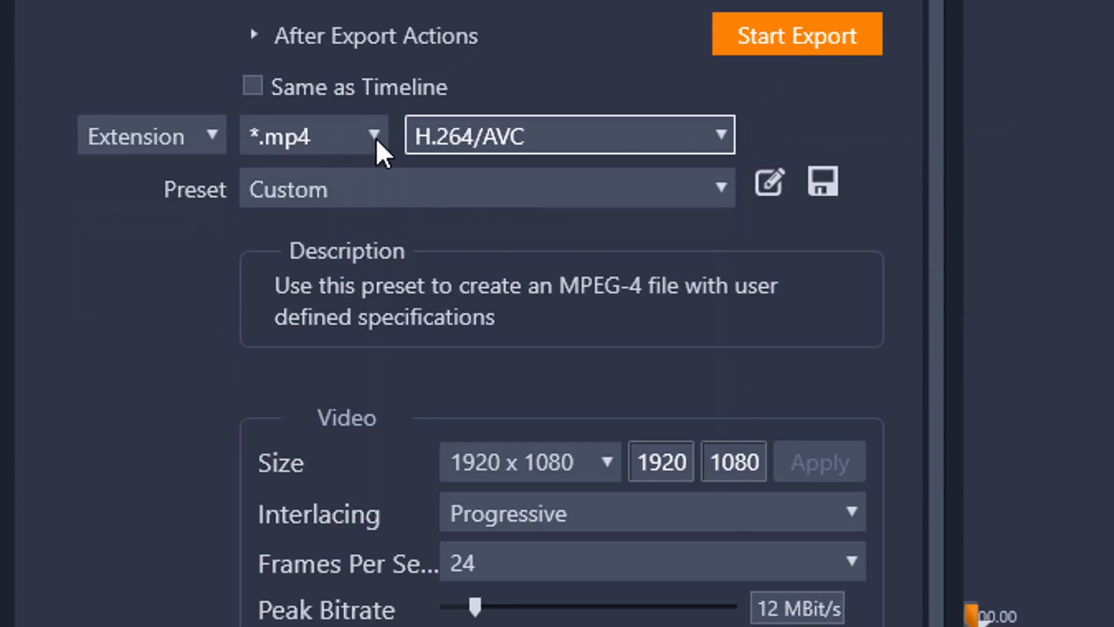
- Try the *.mpg extension with MPEG-2, then switch back to *.mp4
{"action": "left_click", "coordinate": [377, 137]}
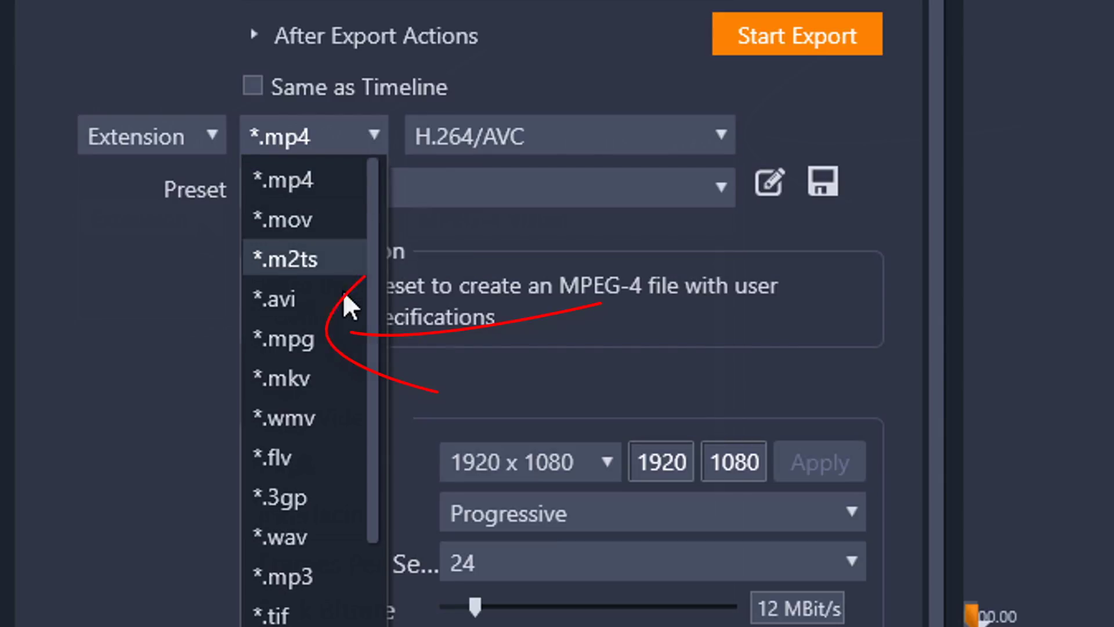
{"action": "left_click", "coordinate": [316, 340]}
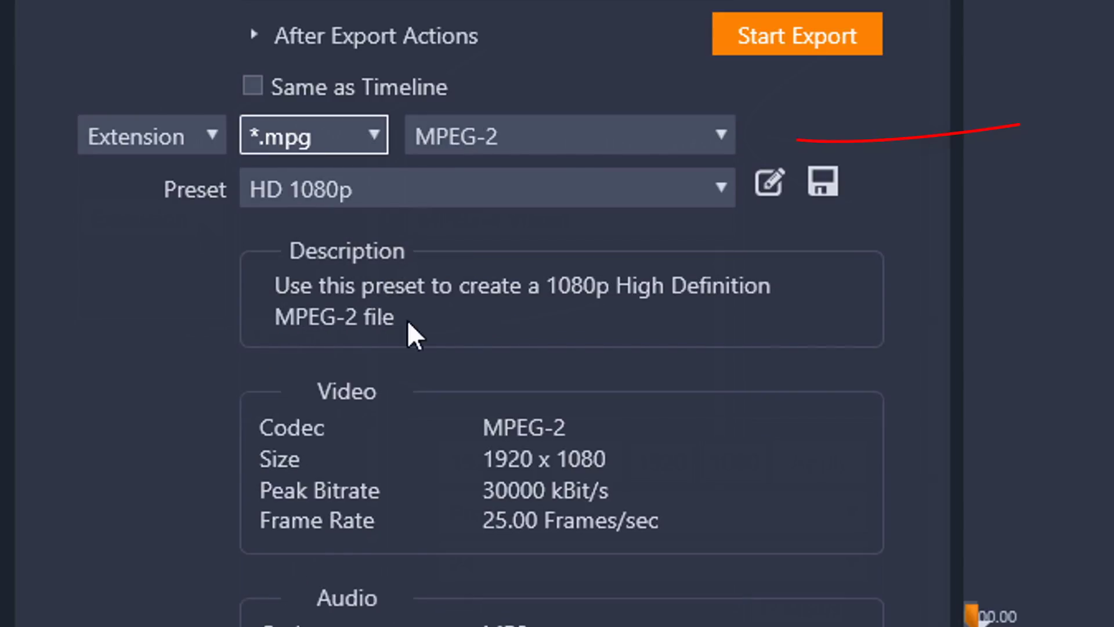
{"action": "left_click", "coordinate": [558, 152]}
{"action": "left_click", "coordinate": [396, 124]}
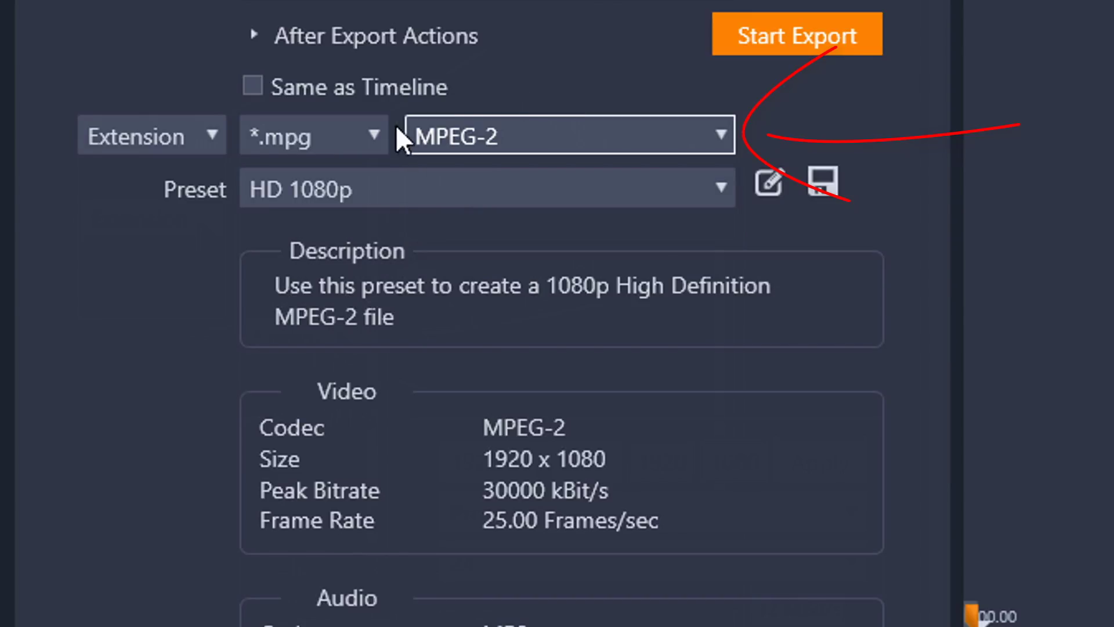
{"action": "left_click", "coordinate": [376, 138]}
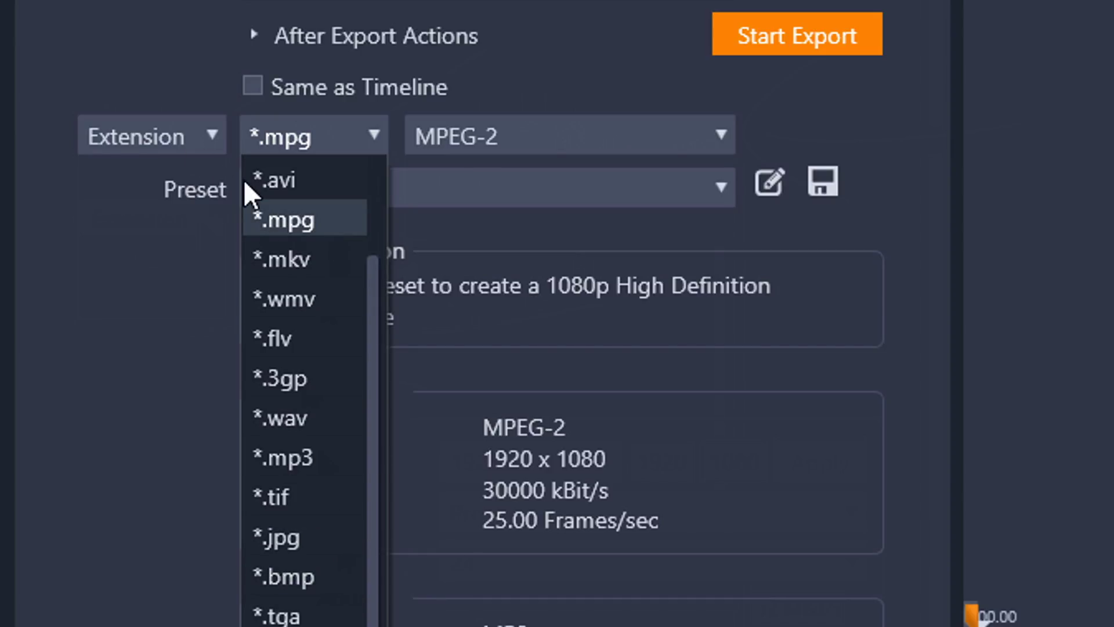
{"action": "scroll", "coordinate": [308, 238], "scroll_direction": "up", "scroll_amount": 1}
{"action": "left_click", "coordinate": [220, 141]}
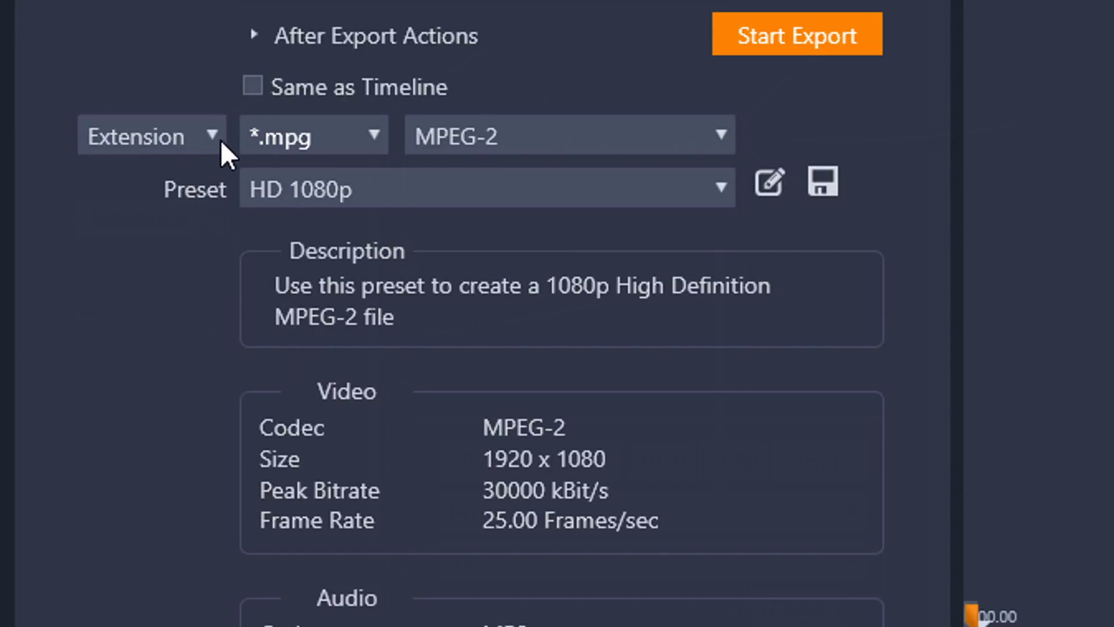
- Switch the grouping to Device and review the playback device list, keeping Apple
{"action": "left_click", "coordinate": [209, 135]}
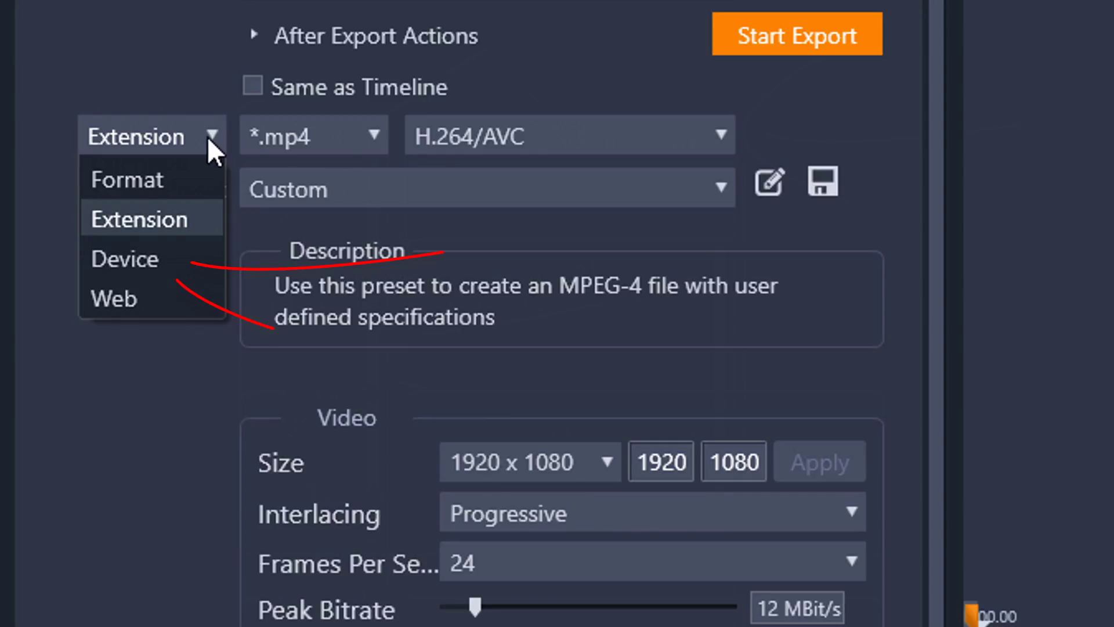
{"action": "left_click", "coordinate": [195, 273]}
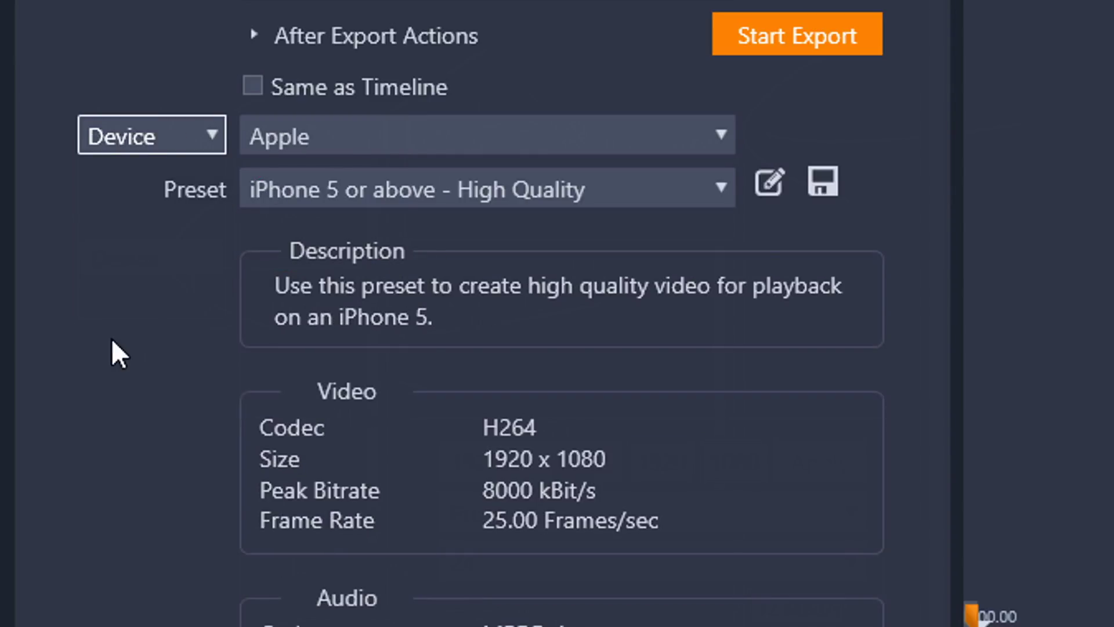
{"action": "left_click", "coordinate": [709, 135]}
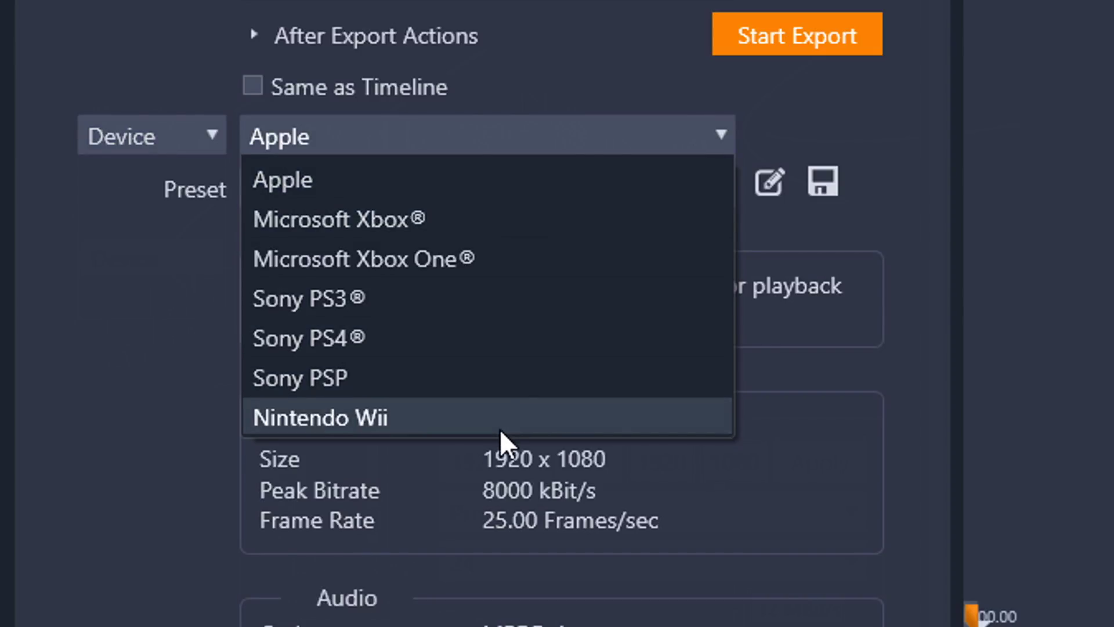
{"action": "left_click", "coordinate": [137, 240]}
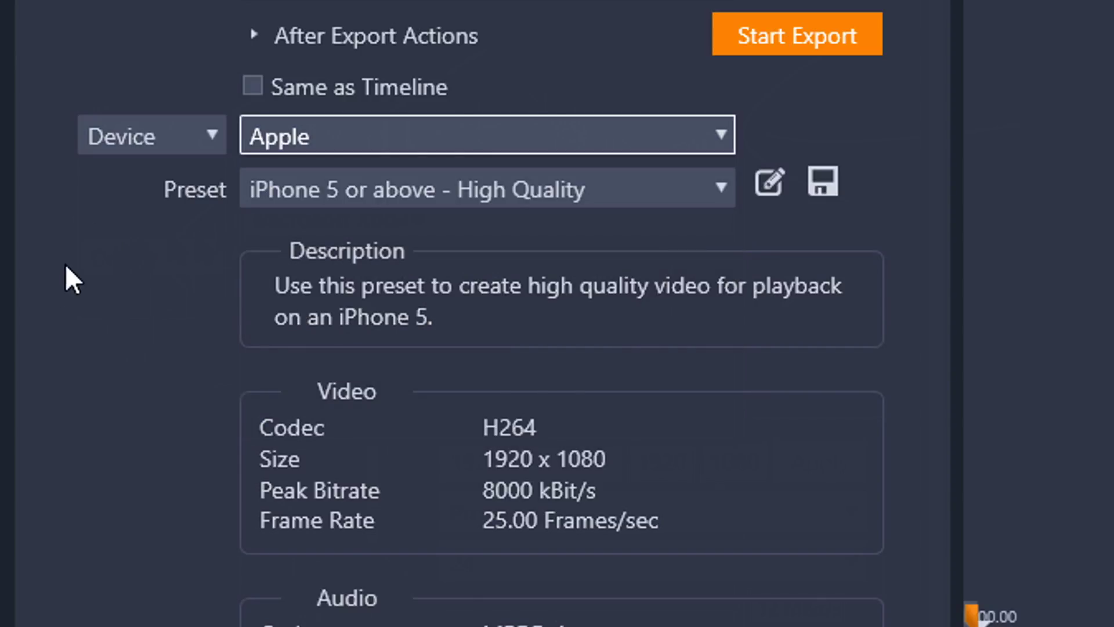
- Review the Web provider list with YouTube, then set the grouping back to Format
{"action": "left_click", "coordinate": [205, 134]}
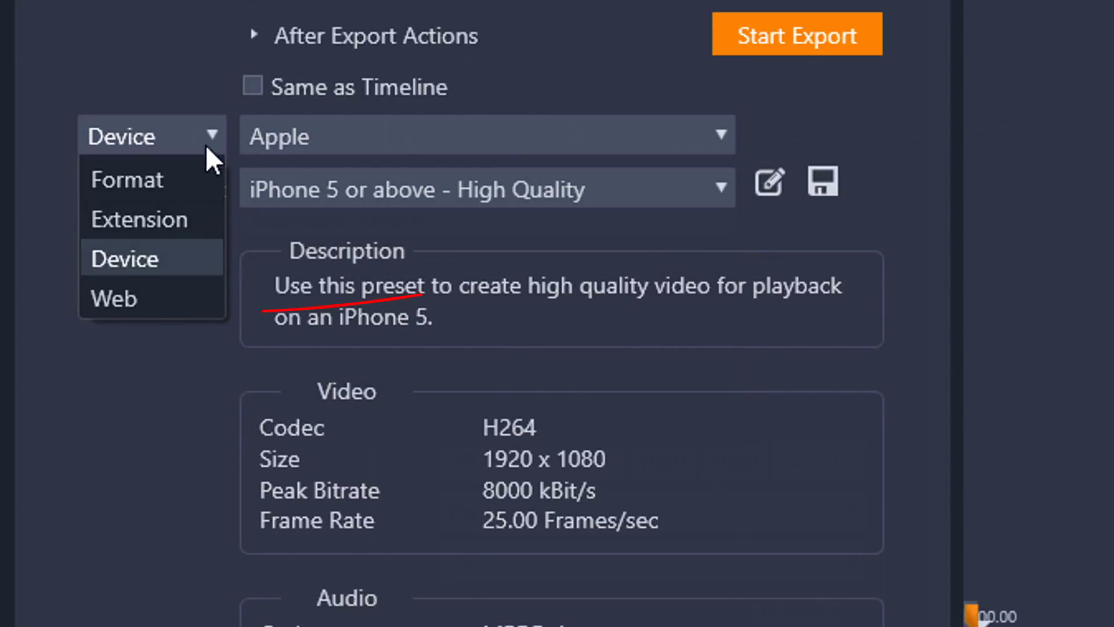
{"action": "left_click", "coordinate": [154, 297]}
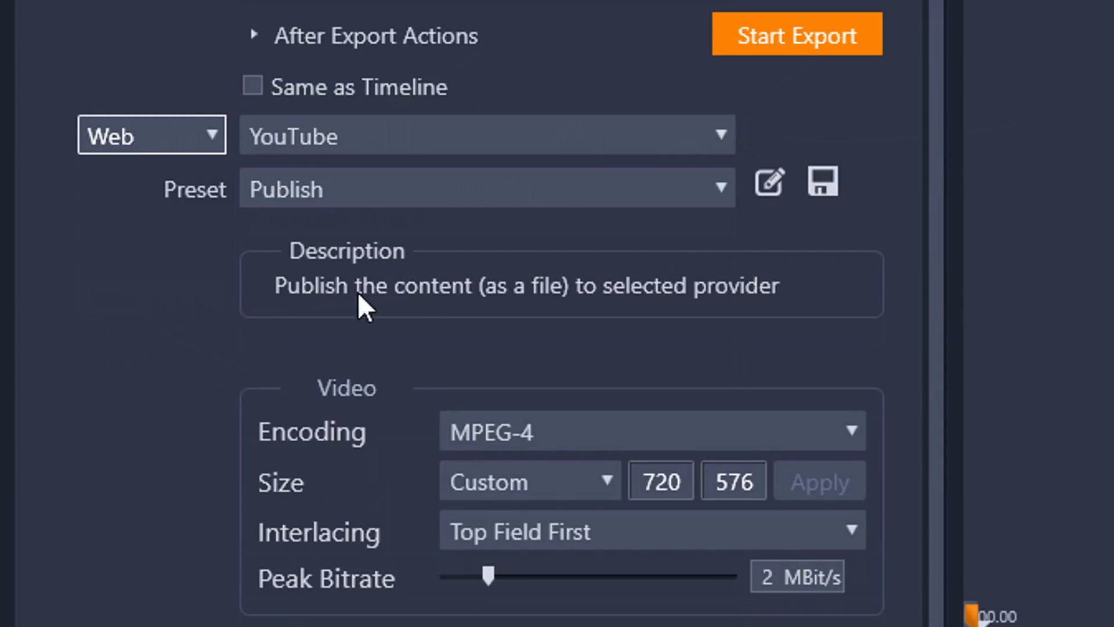
{"action": "left_click", "coordinate": [515, 146]}
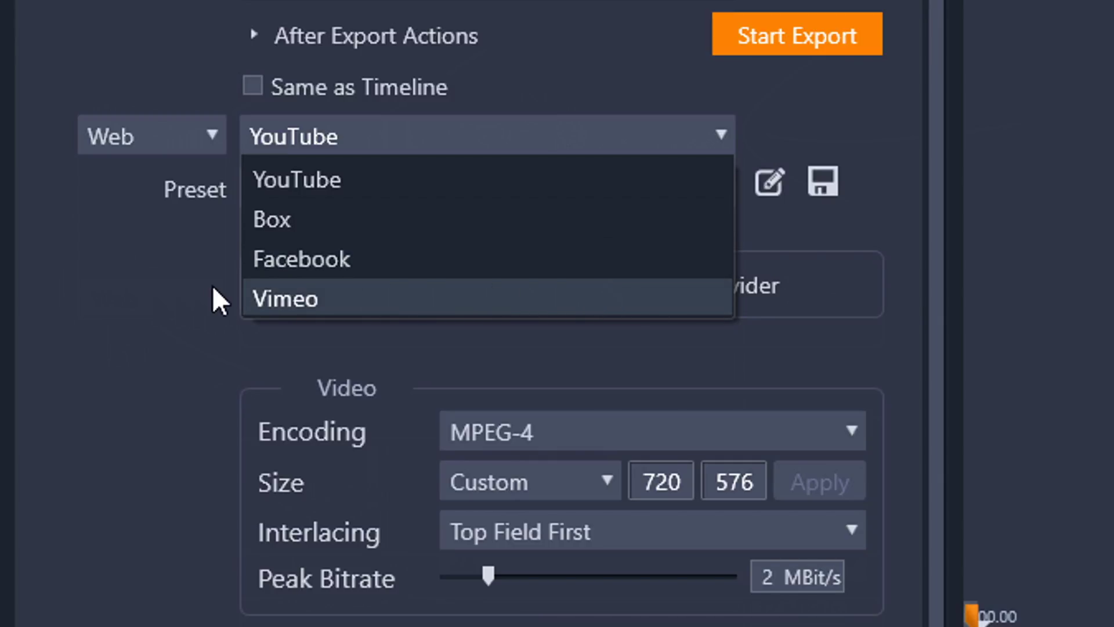
{"action": "left_click", "coordinate": [176, 284]}
{"action": "left_click", "coordinate": [214, 134]}
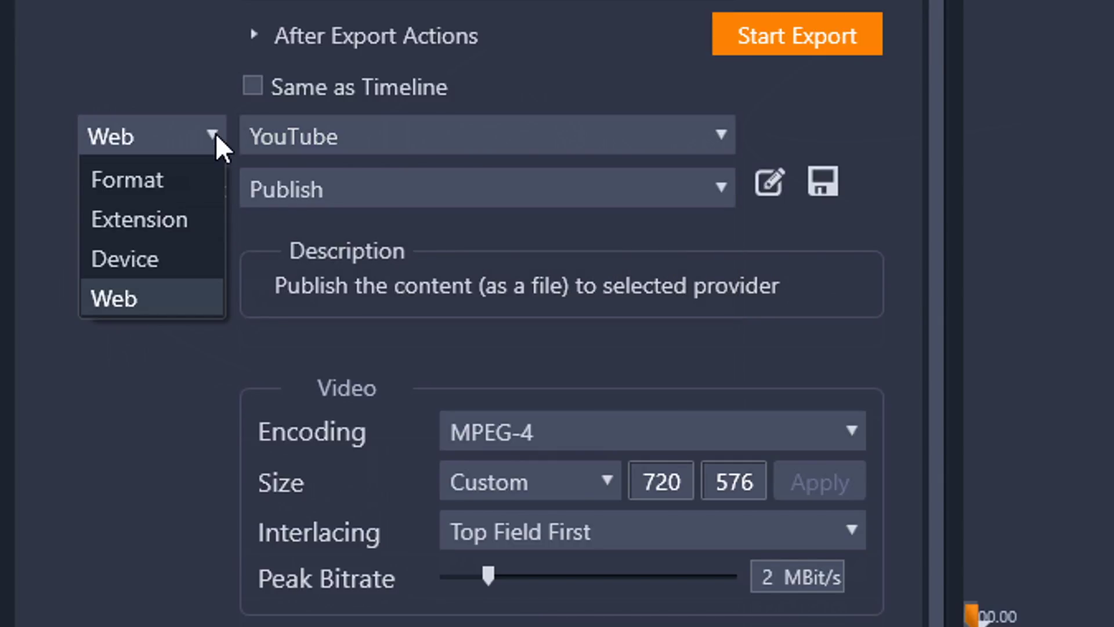
{"action": "left_click", "coordinate": [186, 182]}
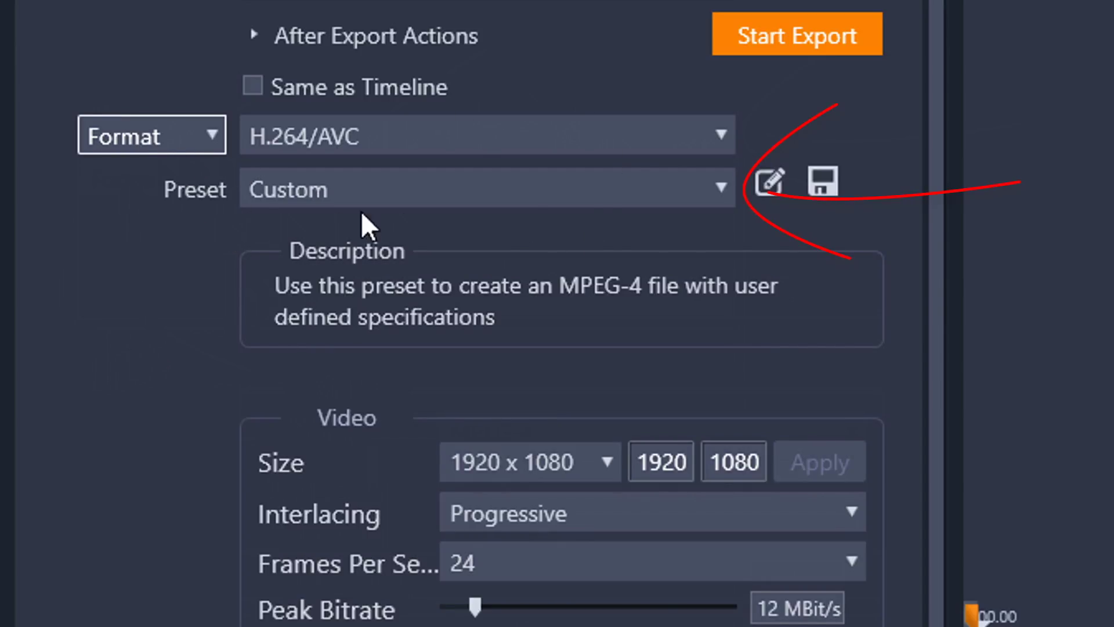
- Select the HD 1080p H.264/AVC preset and make it editable as a 1920 x 1080 Custom preset
{"action": "left_click", "coordinate": [718, 204]}
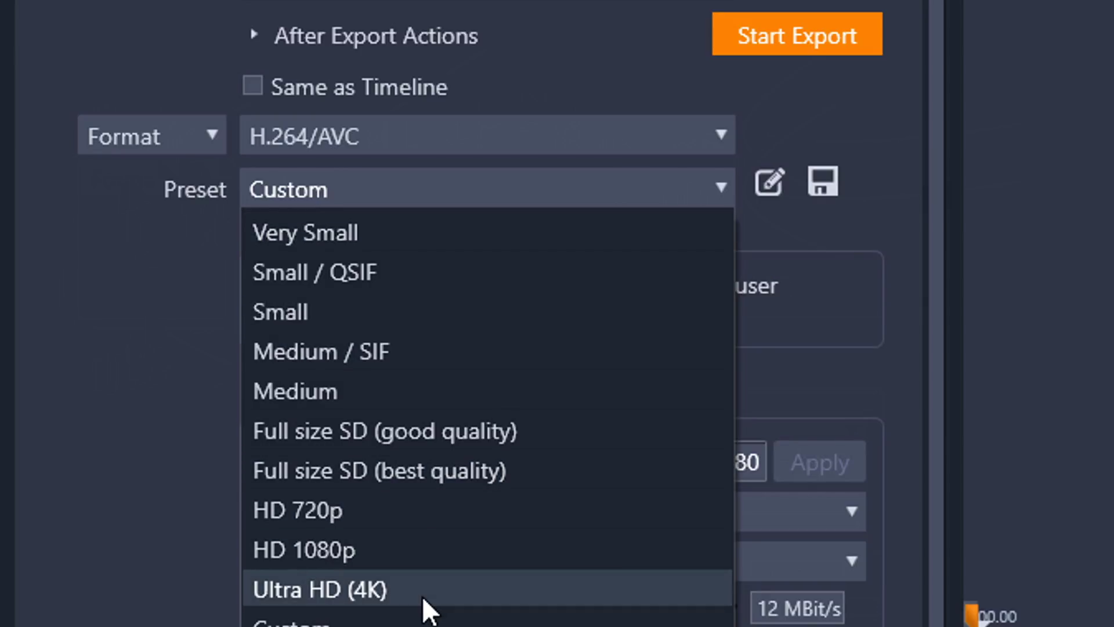
{"action": "left_click", "coordinate": [406, 554]}
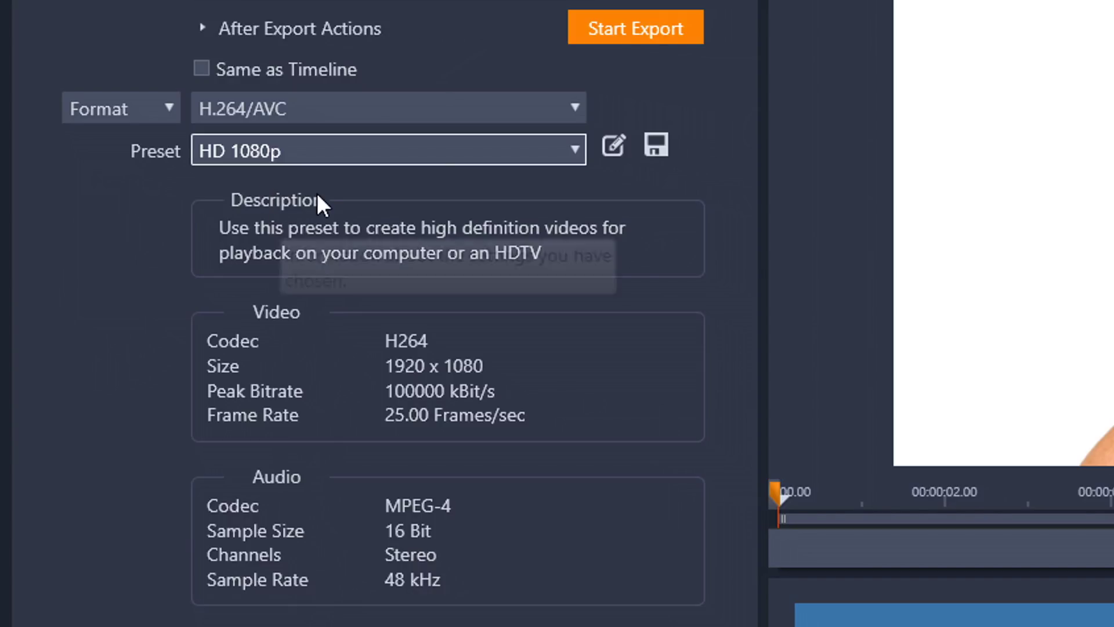
{"action": "left_click", "coordinate": [610, 146]}
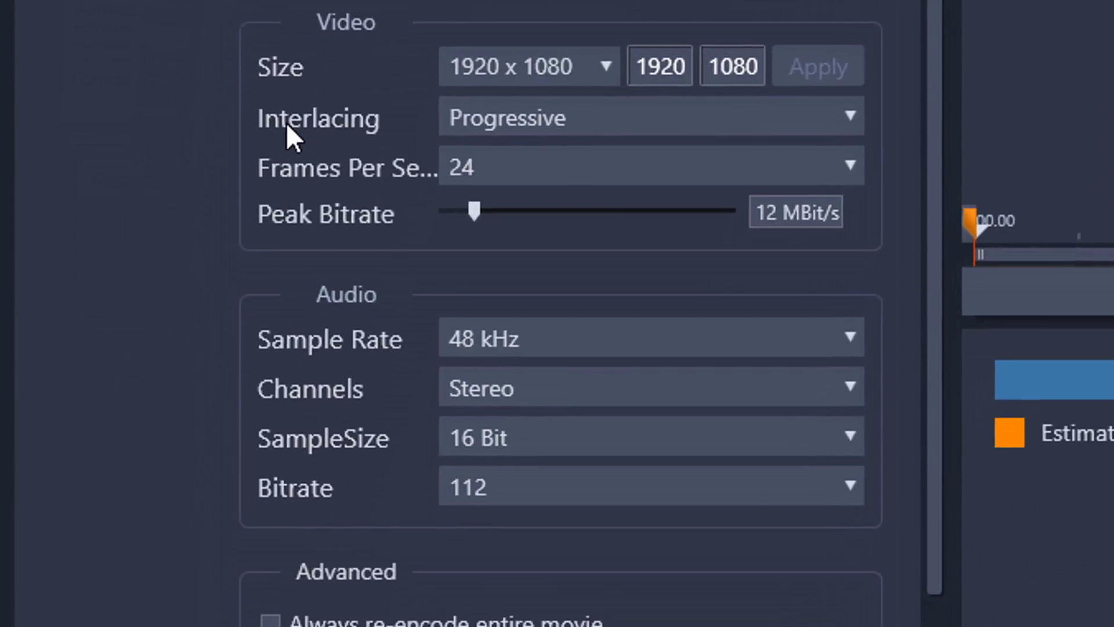
{"action": "left_click", "coordinate": [605, 63]}
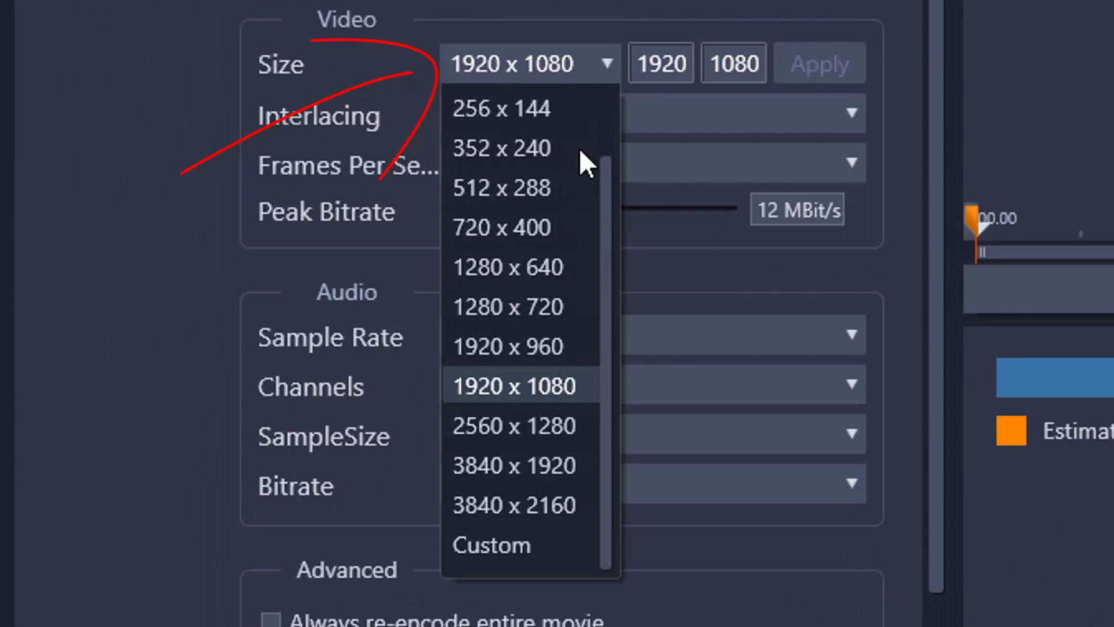
{"action": "left_click", "coordinate": [343, 90]}
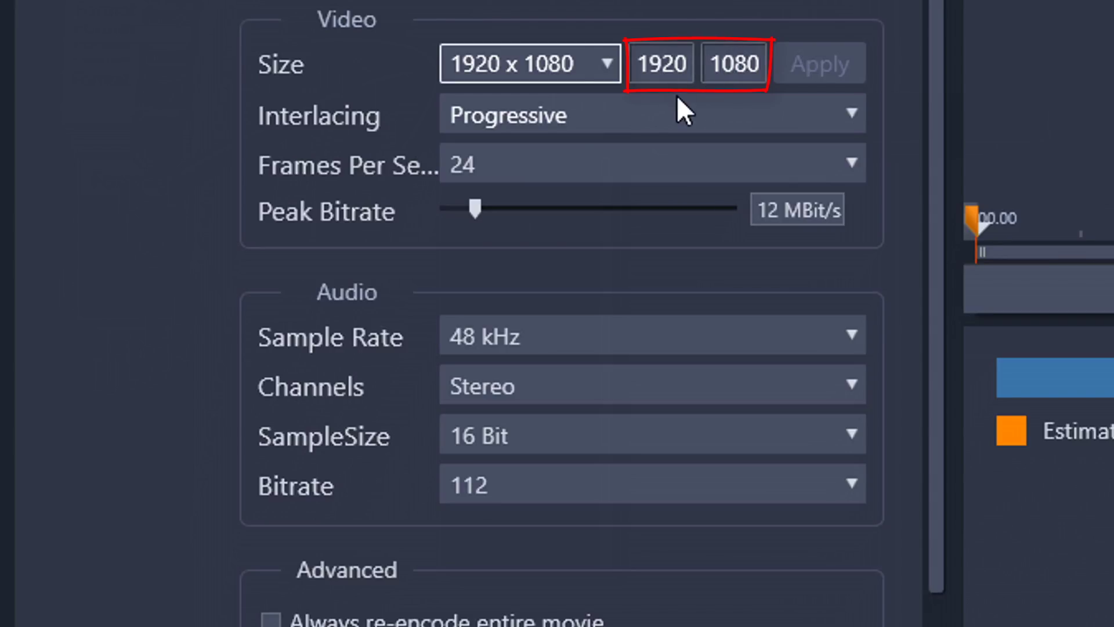
{"action": "left_click", "coordinate": [682, 118]}
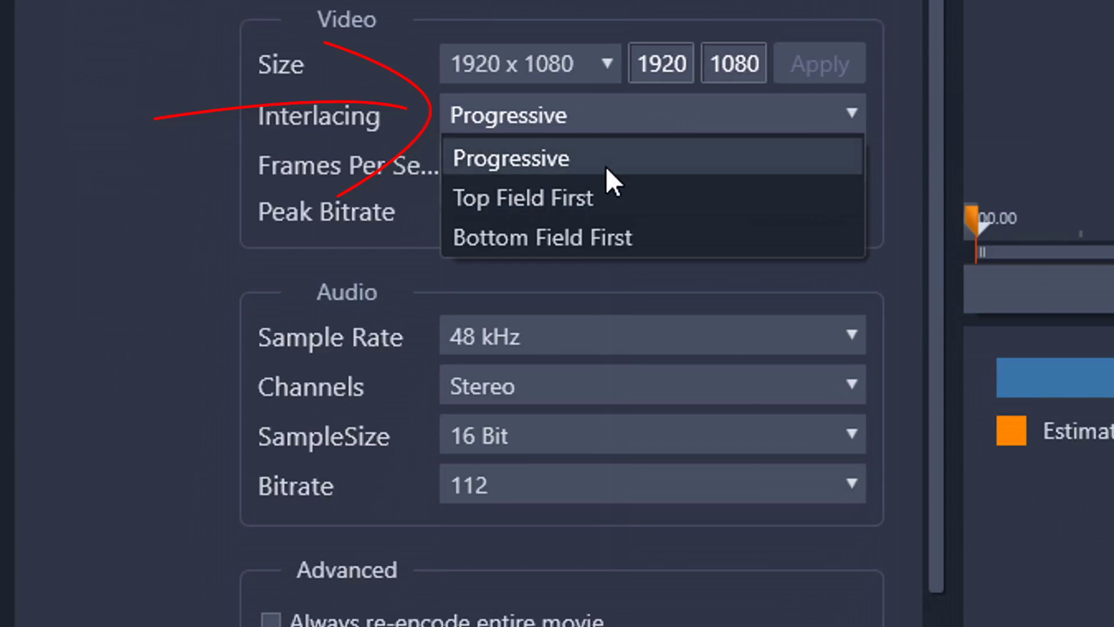
{"action": "left_click", "coordinate": [303, 133]}
{"action": "left_click", "coordinate": [567, 174]}
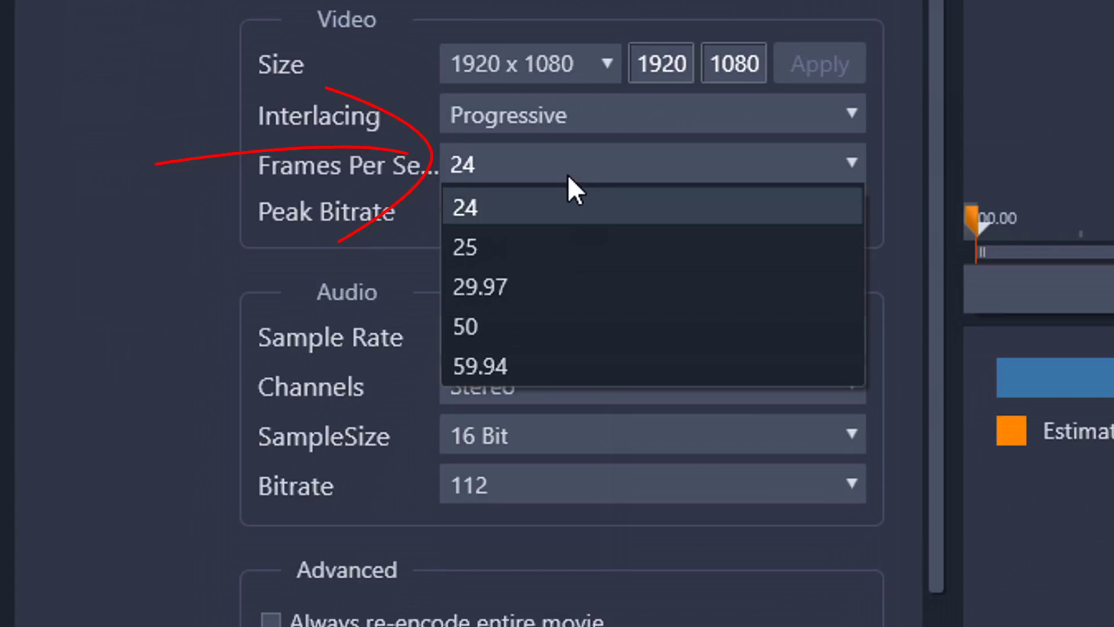
{"action": "left_click", "coordinate": [372, 184]}
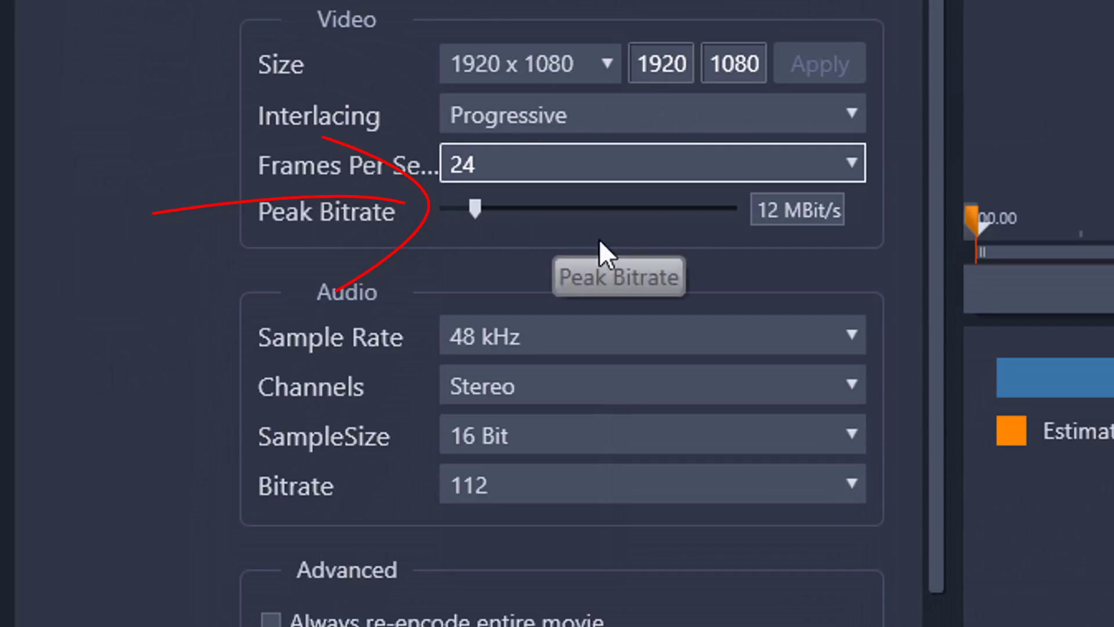
{"action": "left_click_drag", "start_coordinate": [475, 209], "coordinate": [903, 214]}
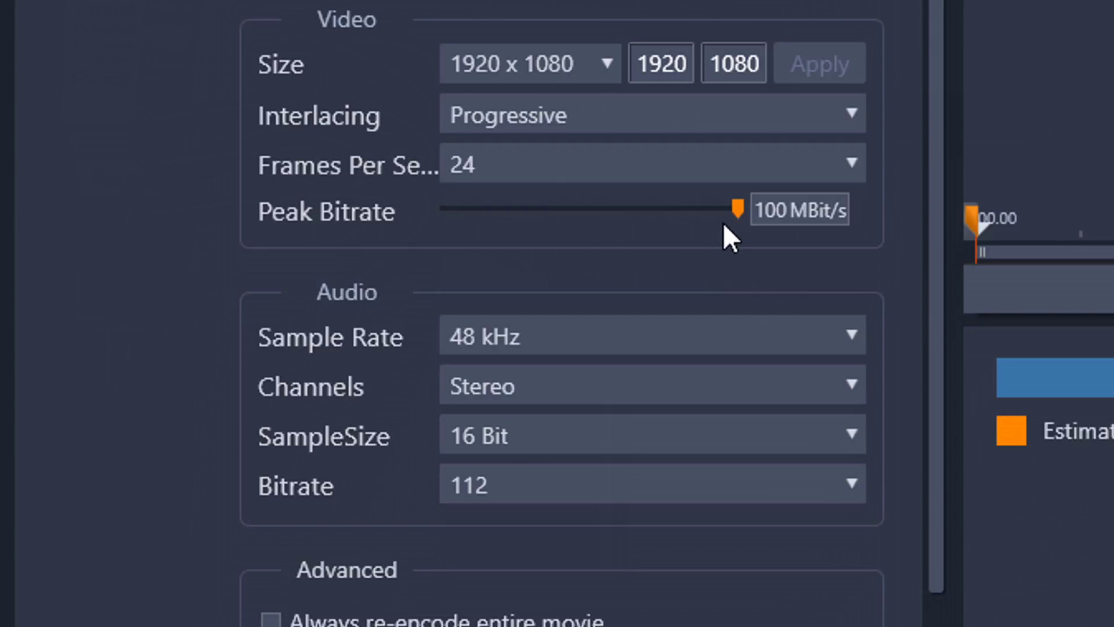
{"action": "left_click_drag", "start_coordinate": [508, 206], "coordinate": [378, 226]}
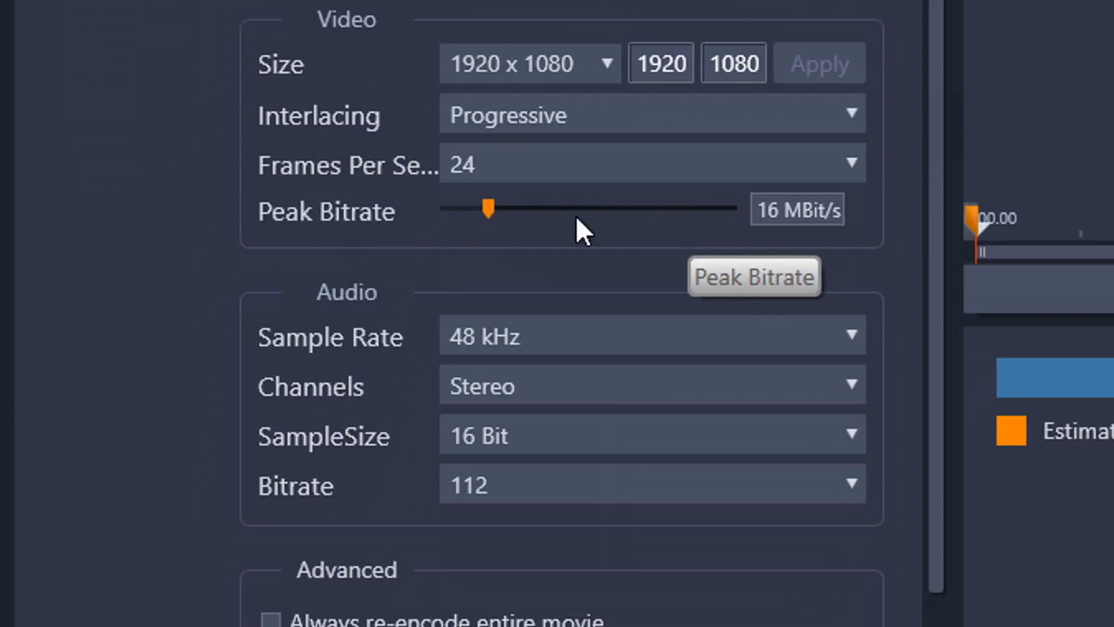
{"action": "left_click_drag", "start_coordinate": [490, 214], "coordinate": [471, 213]}
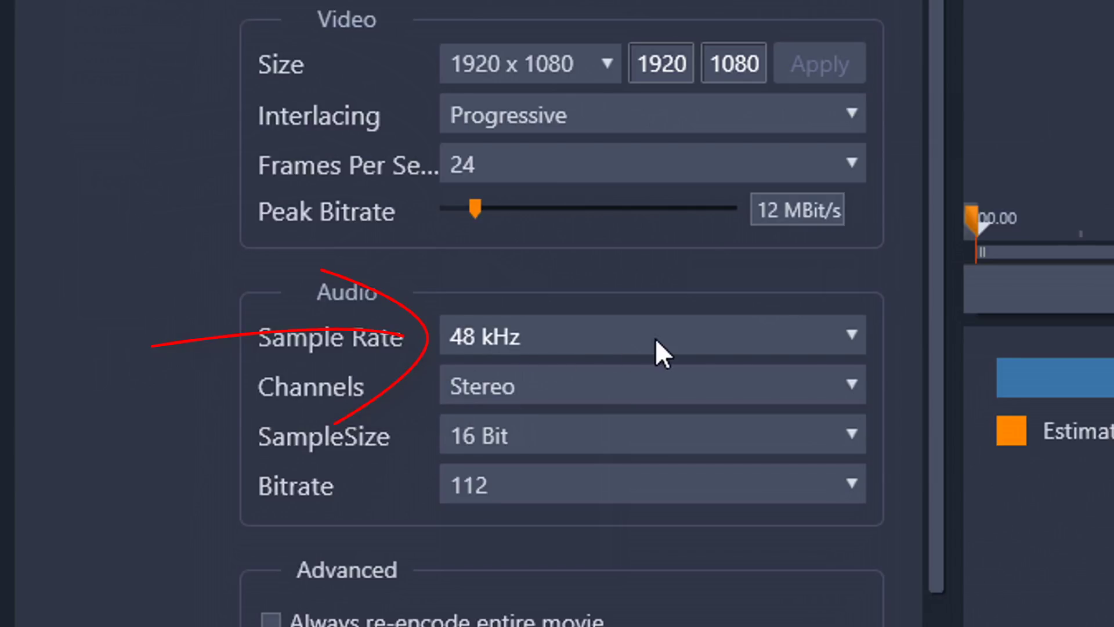
{"action": "left_click", "coordinate": [608, 381]}
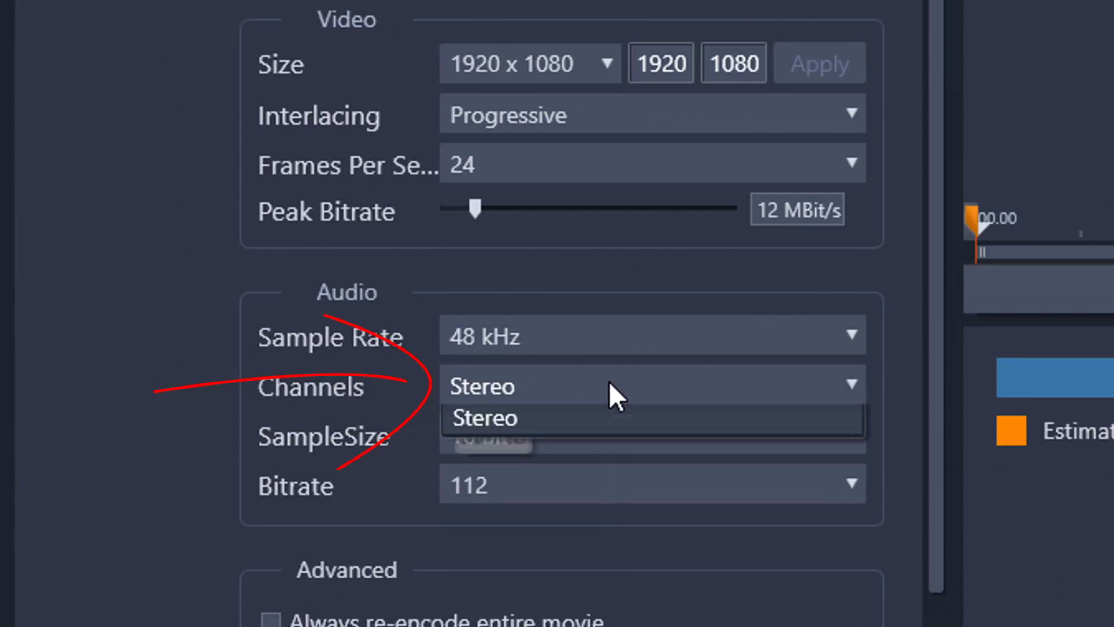
{"action": "left_click", "coordinate": [367, 459]}
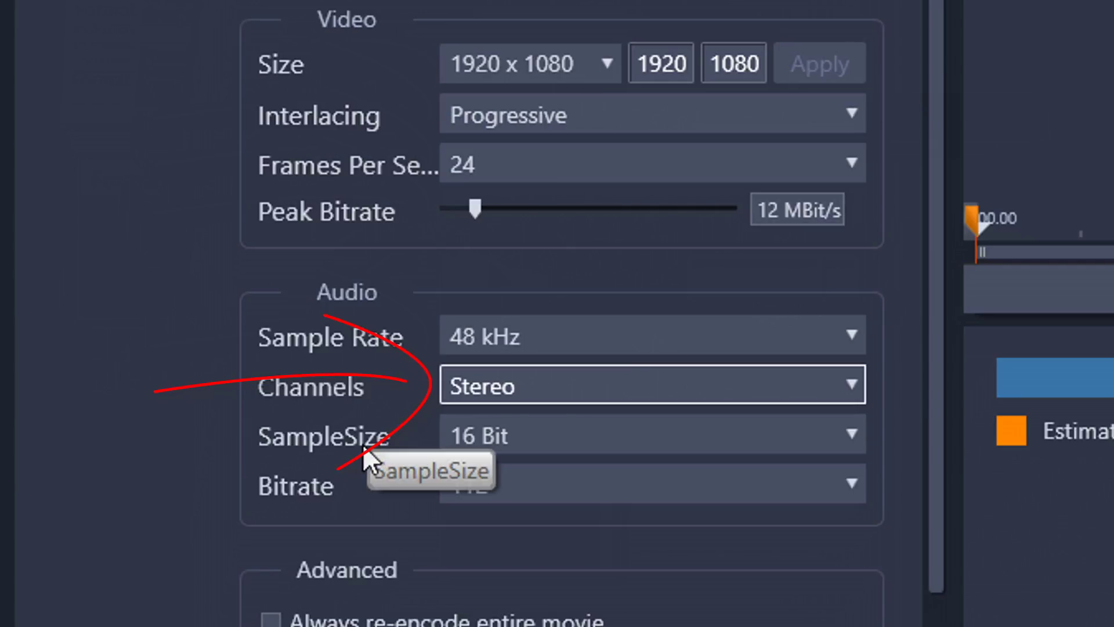
{"action": "left_click", "coordinate": [611, 447]}
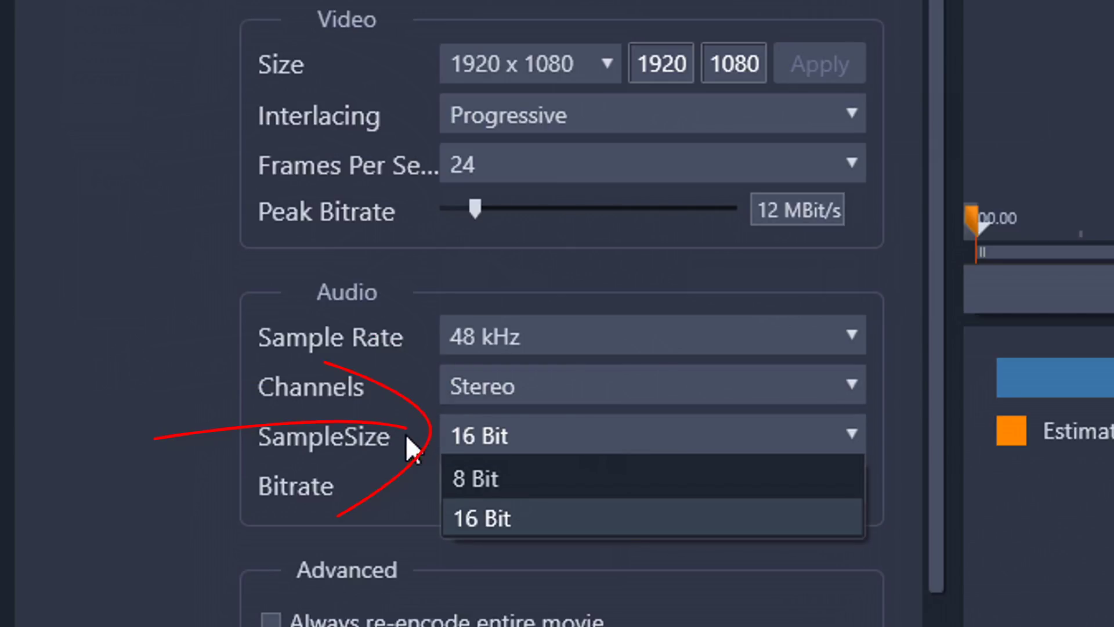
{"action": "left_click", "coordinate": [374, 461]}
{"action": "left_click", "coordinate": [542, 492]}
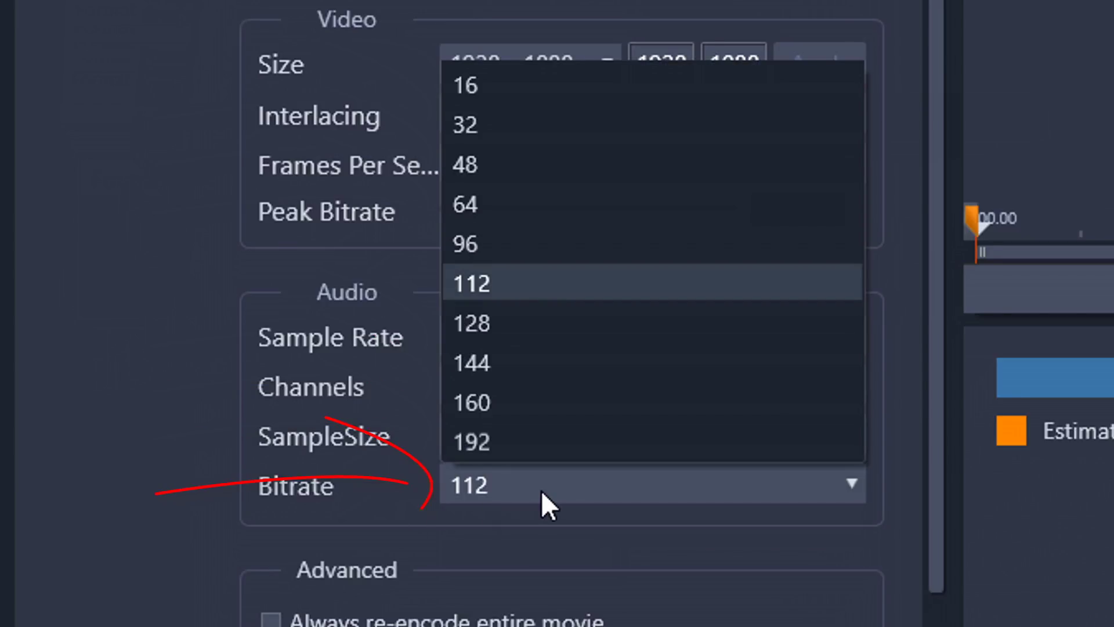
{"action": "left_click", "coordinate": [365, 482]}
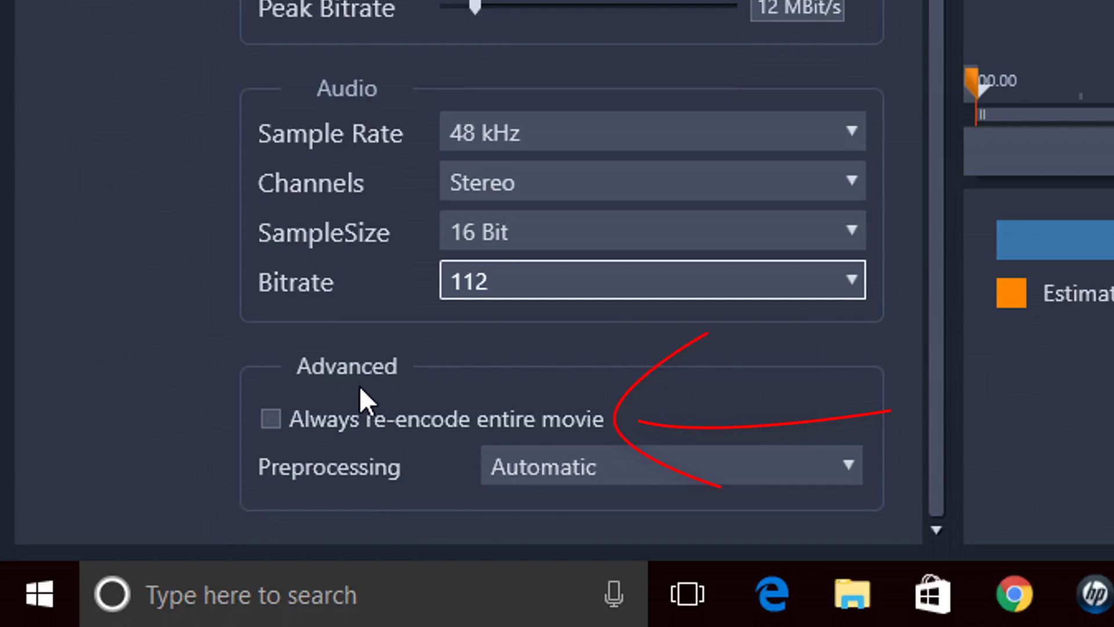
{"action": "left_click", "coordinate": [847, 462]}
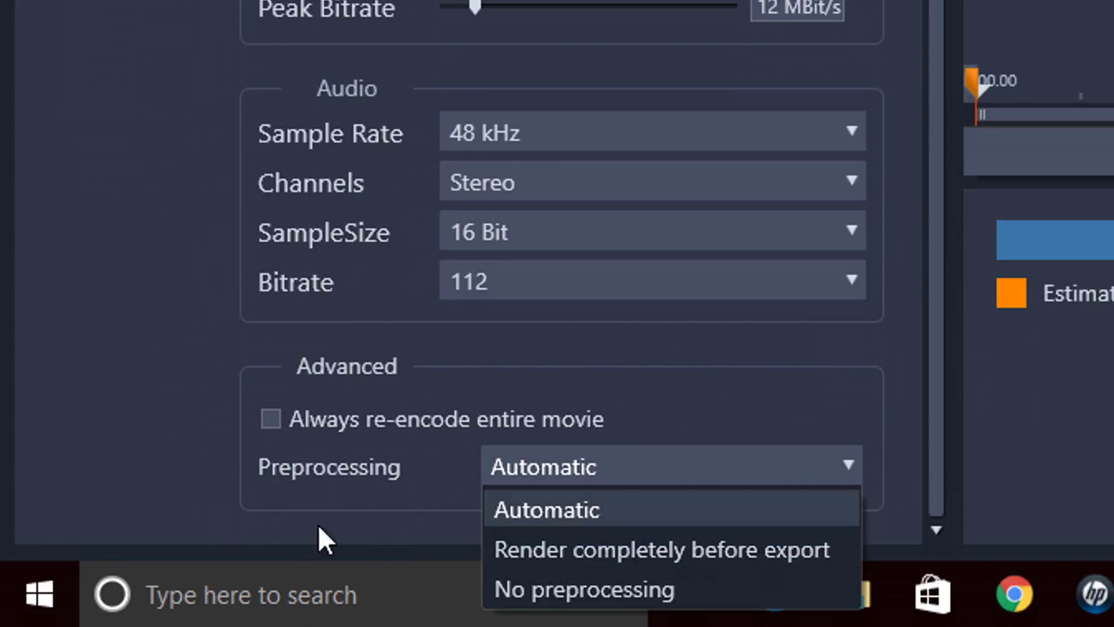
{"action": "left_click", "coordinate": [287, 520]}
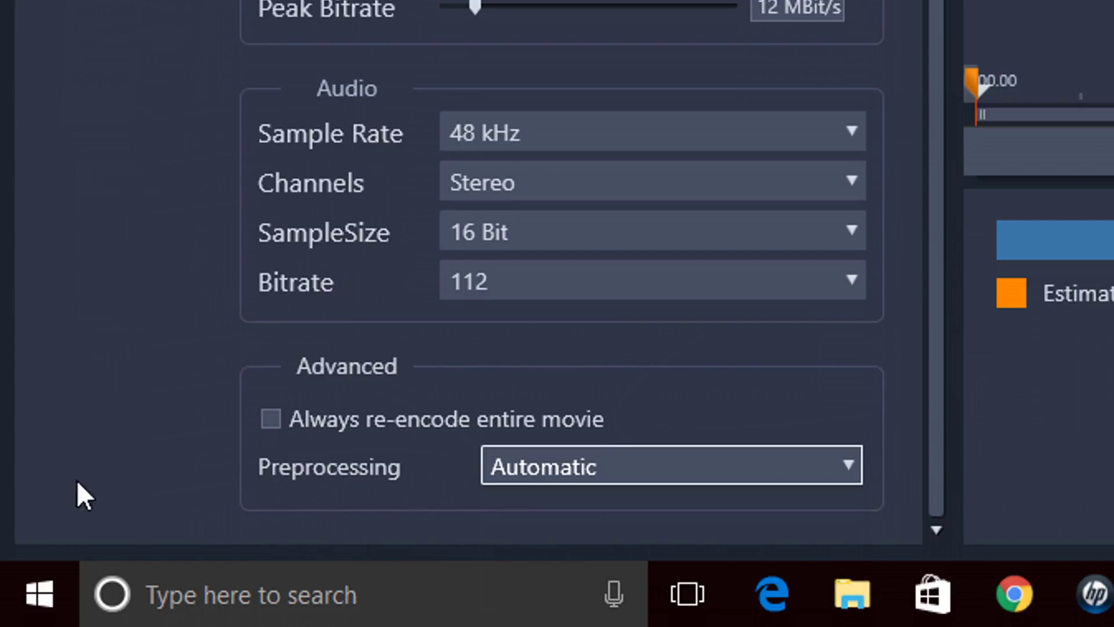
{"action": "scroll", "coordinate": [90, 209], "scroll_direction": "up", "scroll_amount": 1}
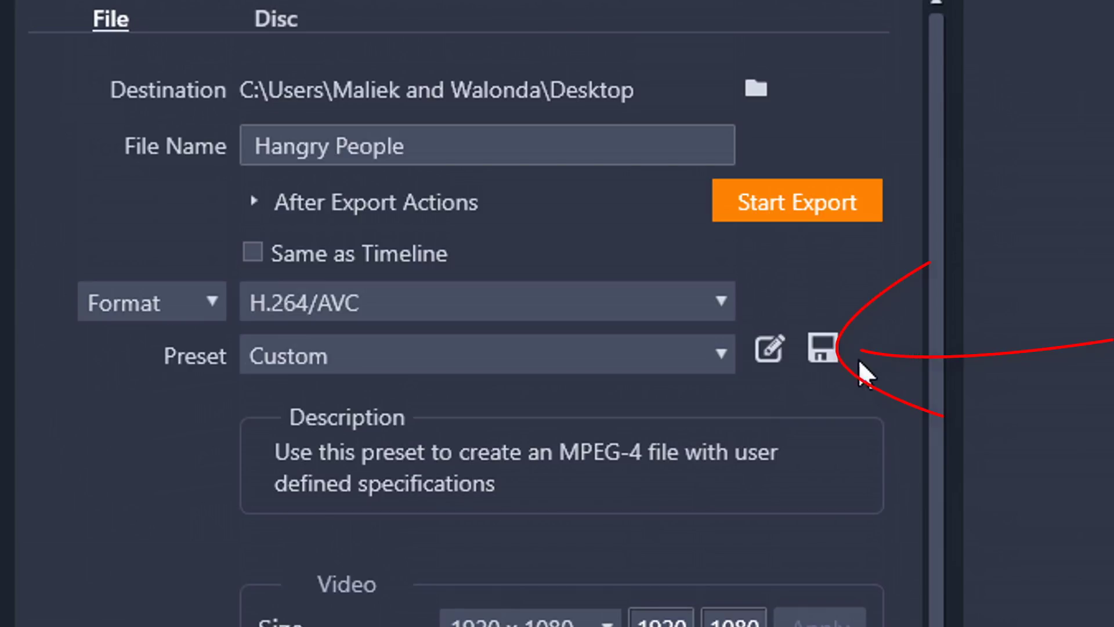
{"action": "left_click", "coordinate": [823, 349]}
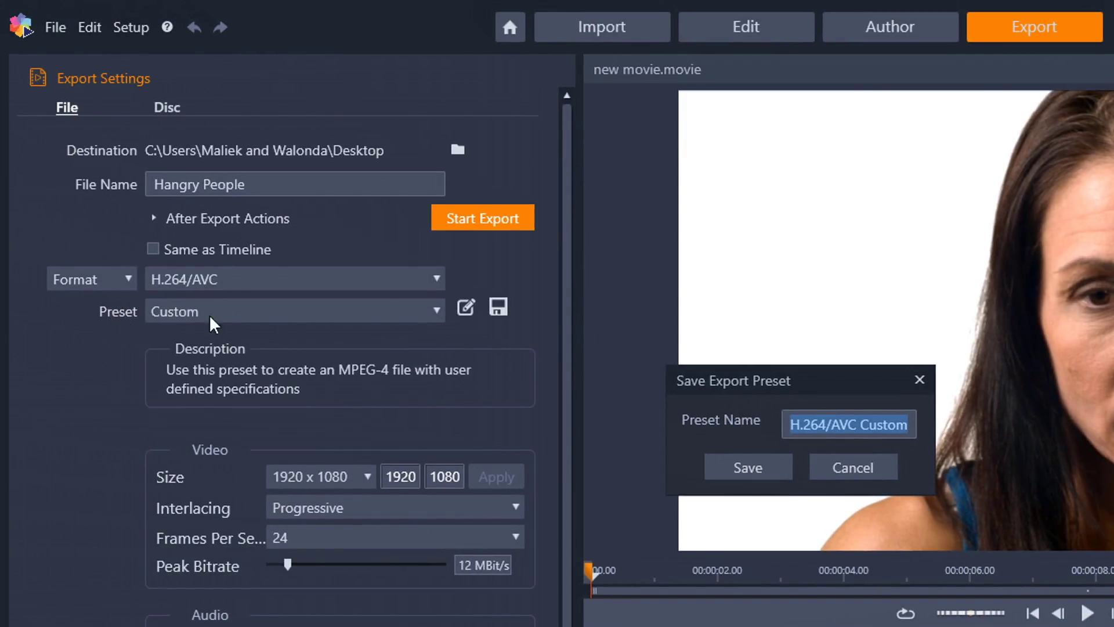
{"action": "left_click", "coordinate": [879, 473]}
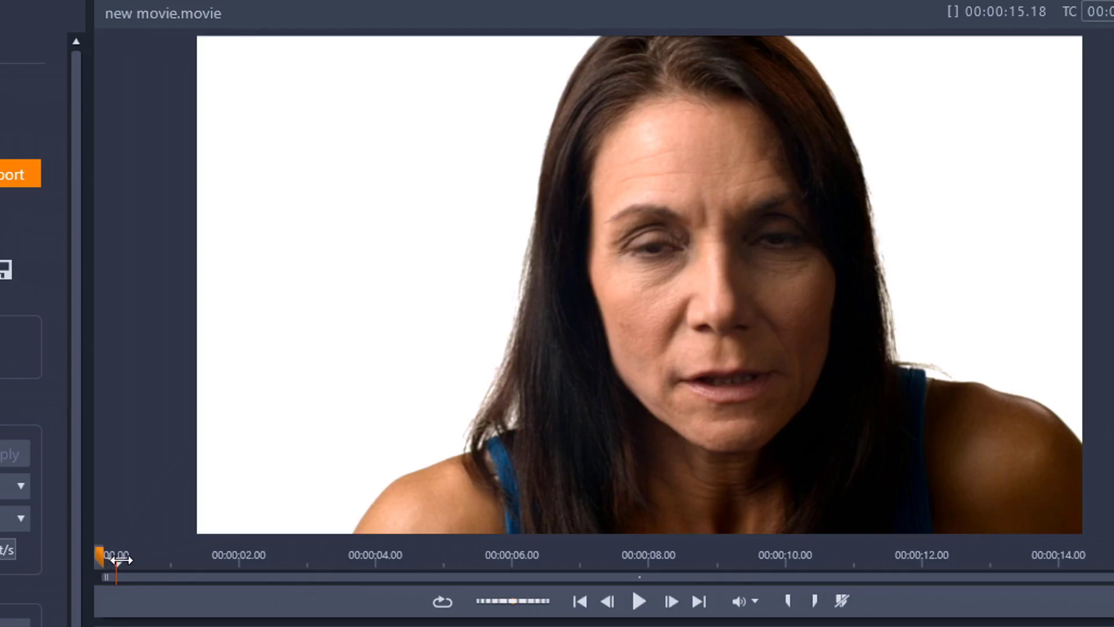
{"action": "left_click_drag", "start_coordinate": [120, 560], "coordinate": [372, 568]}
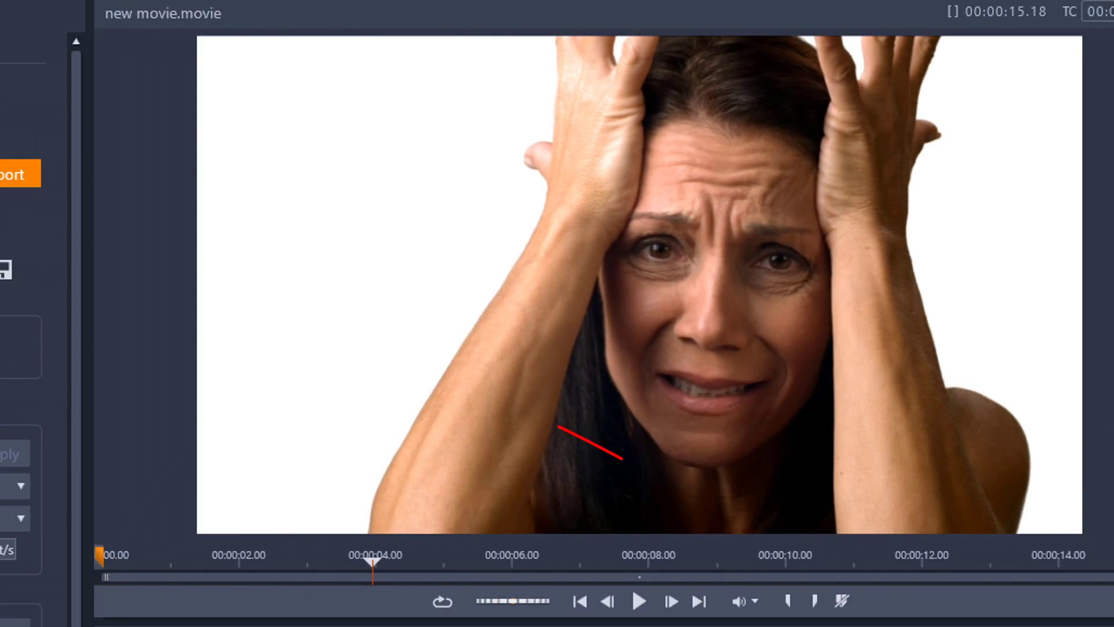
{"action": "left_click", "coordinate": [789, 601]}
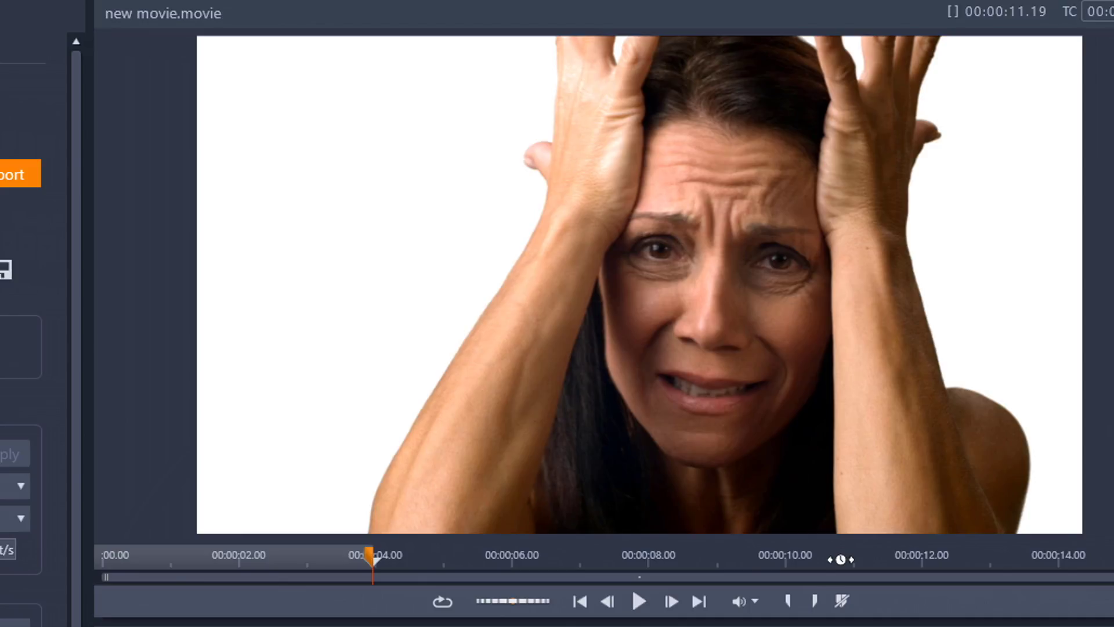
{"action": "left_click", "coordinate": [841, 560]}
{"action": "left_click_drag", "start_coordinate": [841, 561], "coordinate": [714, 583]}
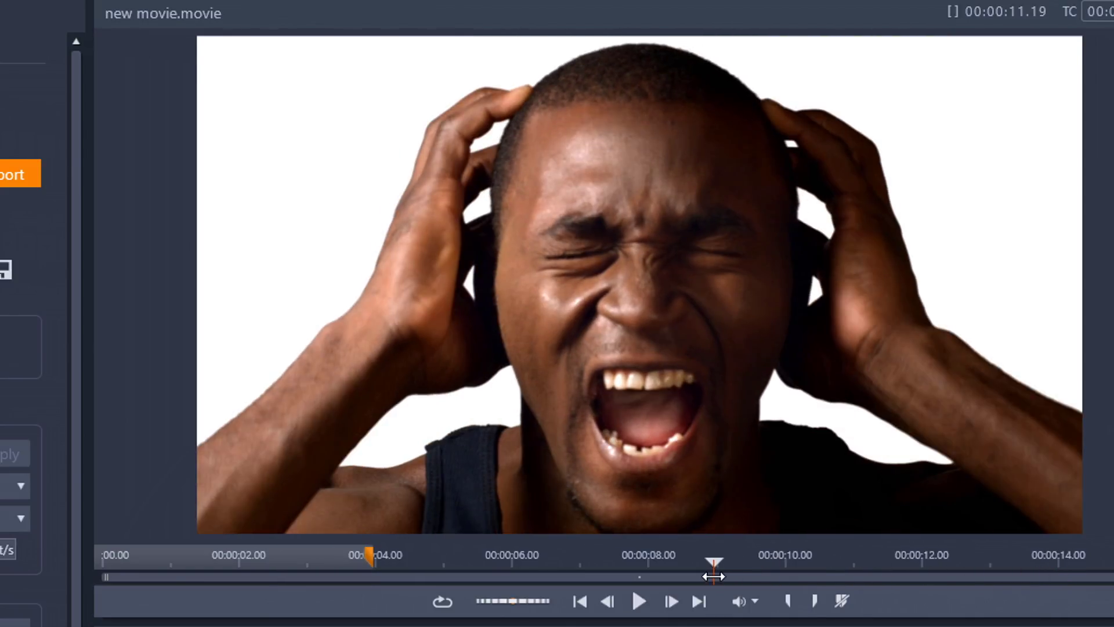
{"action": "left_click", "coordinate": [817, 600]}
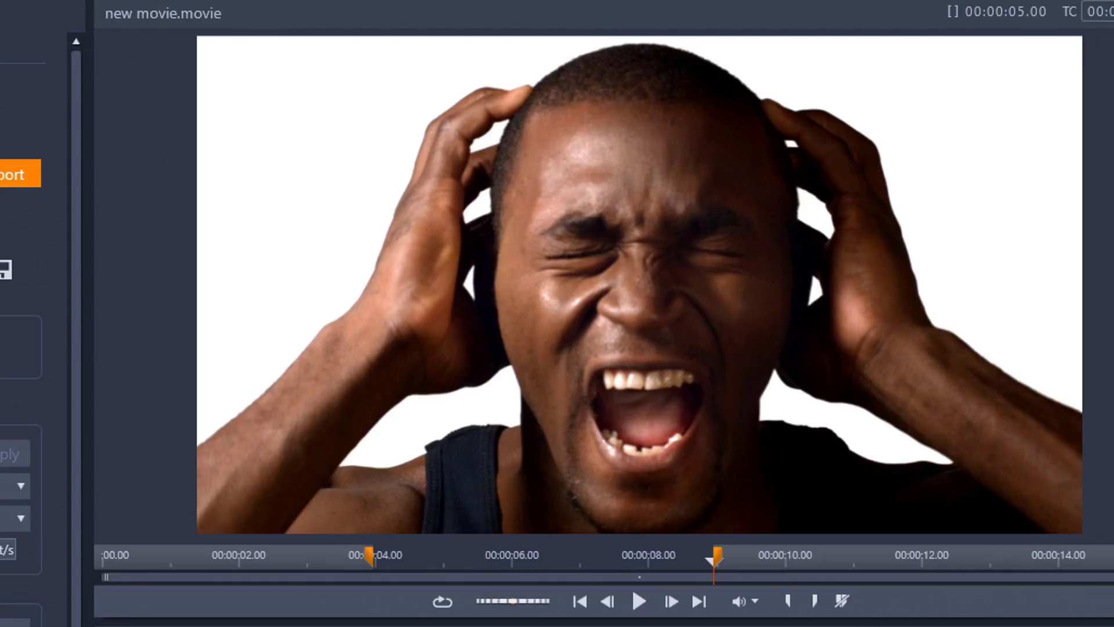
{"action": "left_click", "coordinate": [842, 600]}
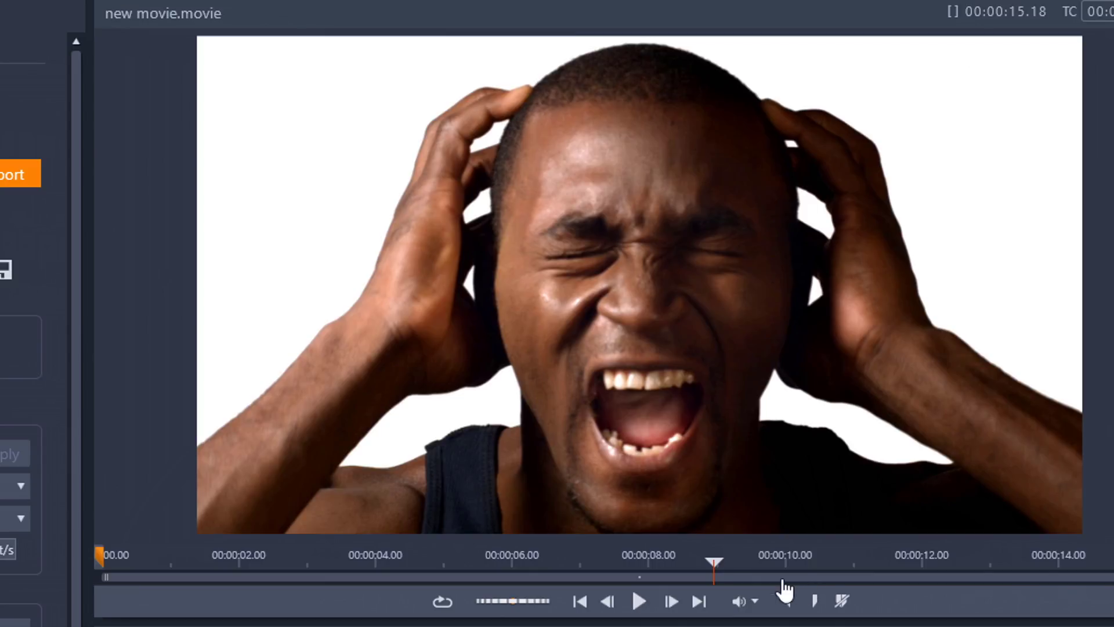
{"action": "left_click_drag", "start_coordinate": [722, 561], "coordinate": [45, 567]}
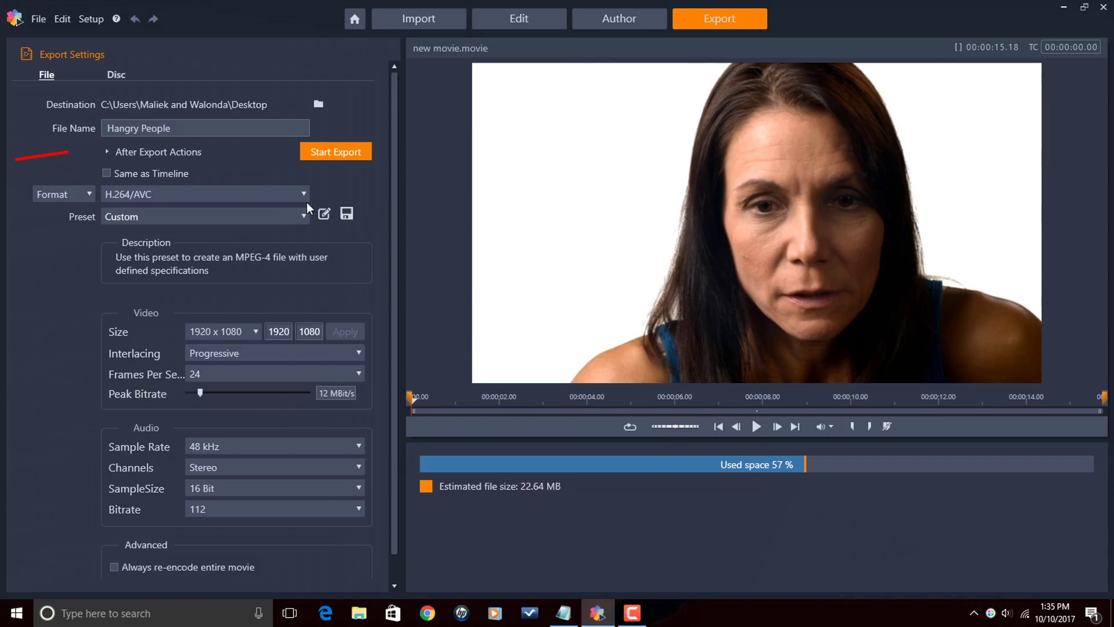
- Start exporting Hangry People and wait for the Export completed dialog
{"action": "left_click", "coordinate": [343, 152]}
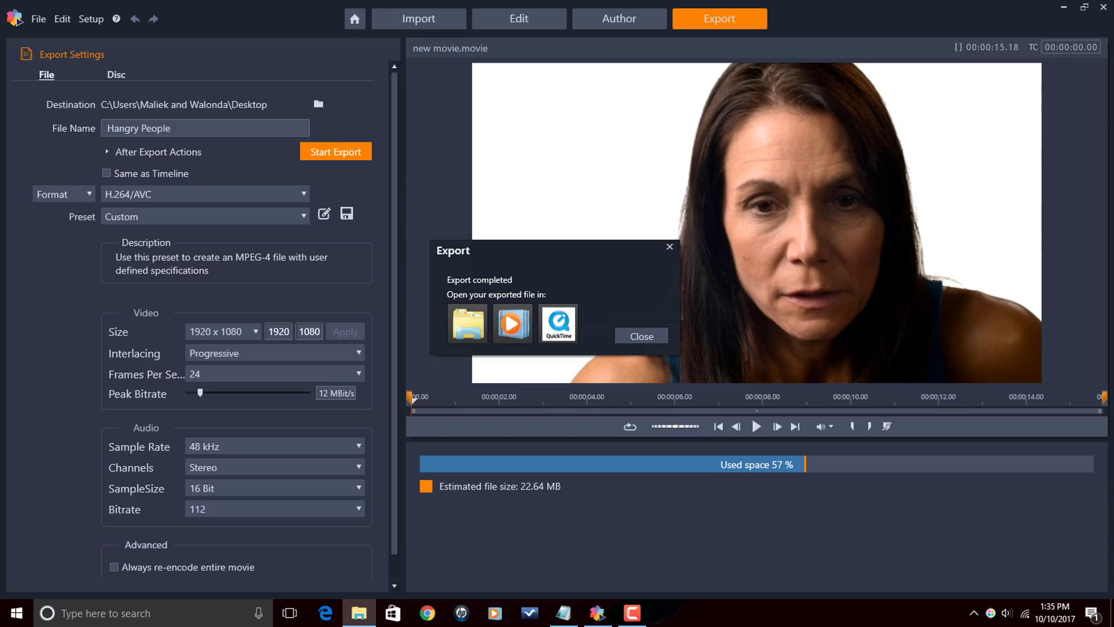
{"action": "left_click_drag", "start_coordinate": [1113, 125], "coordinate": [739, 120]}
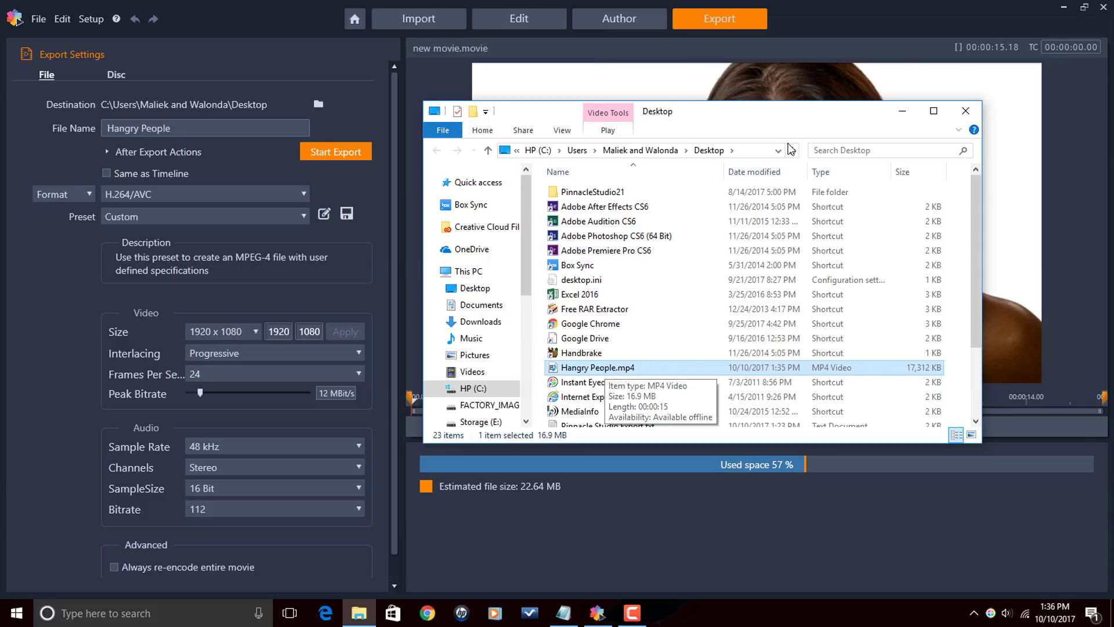
{"action": "left_click_drag", "start_coordinate": [811, 124], "coordinate": [837, 126]}
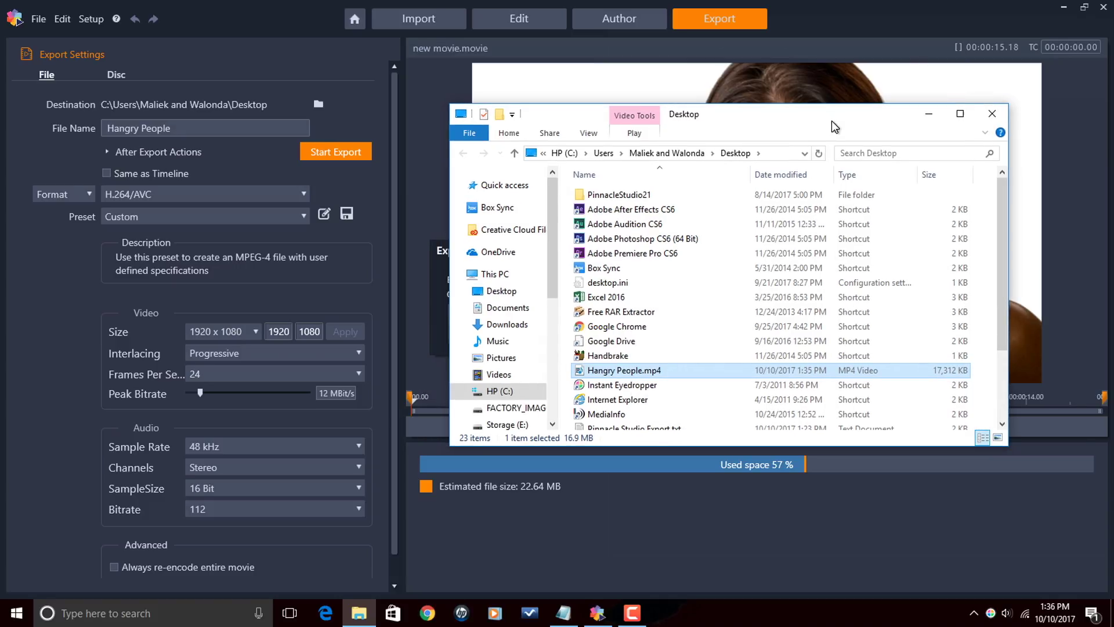
{"action": "left_click", "coordinate": [991, 116]}
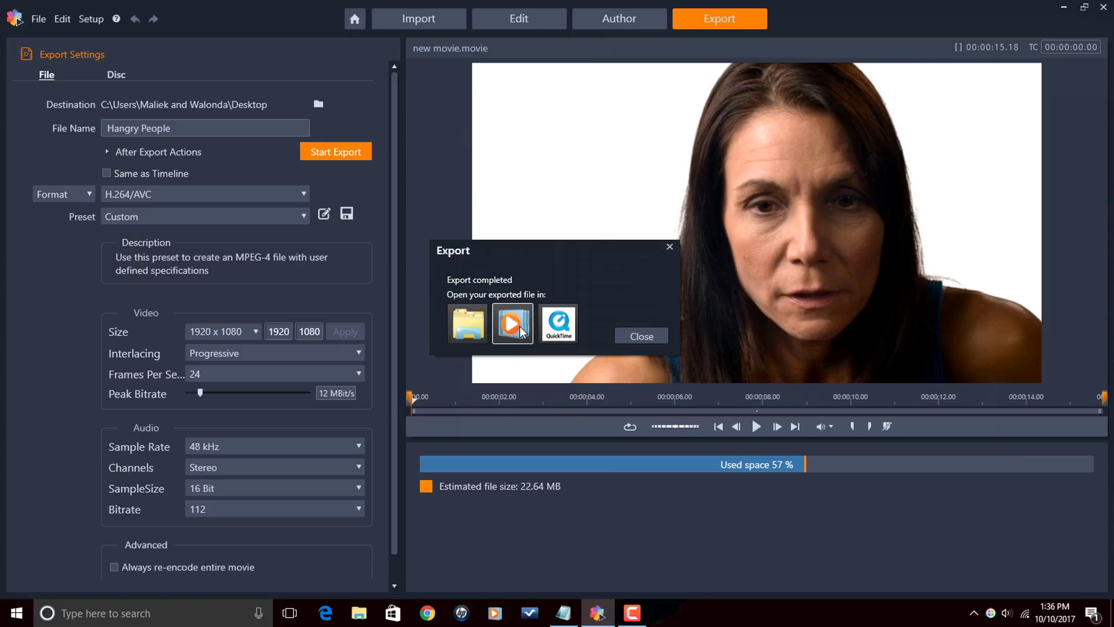
- Play the exported Hangry People movie in Windows Media Player, then close the player
{"action": "left_click", "coordinate": [512, 323]}
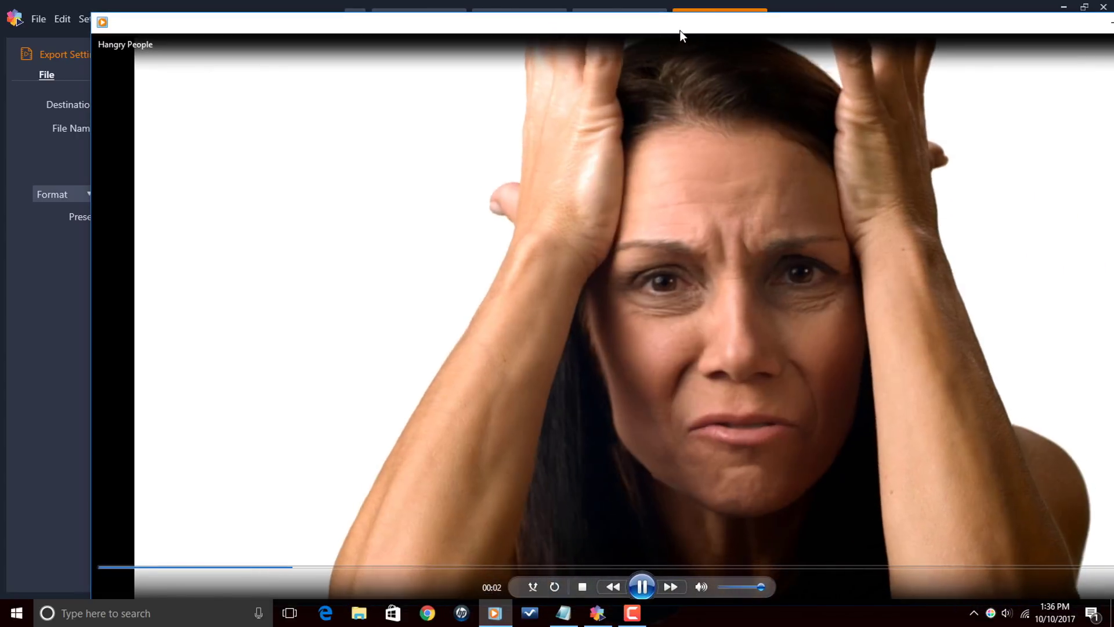
{"action": "left_click_drag", "start_coordinate": [681, 30], "coordinate": [577, 16]}
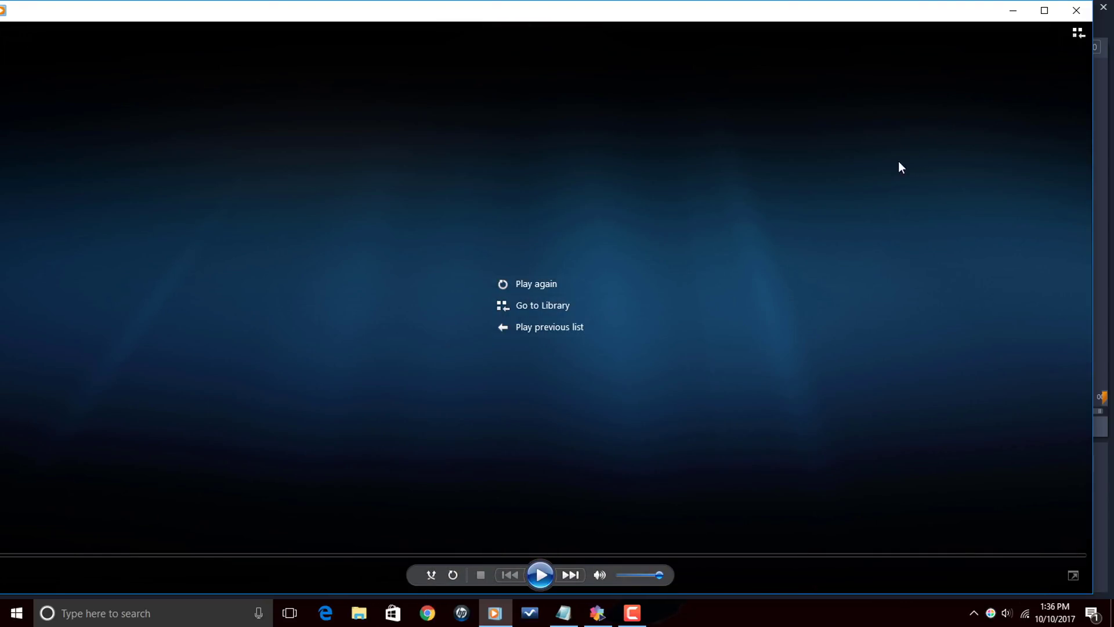
{"action": "left_click", "coordinate": [1077, 10]}
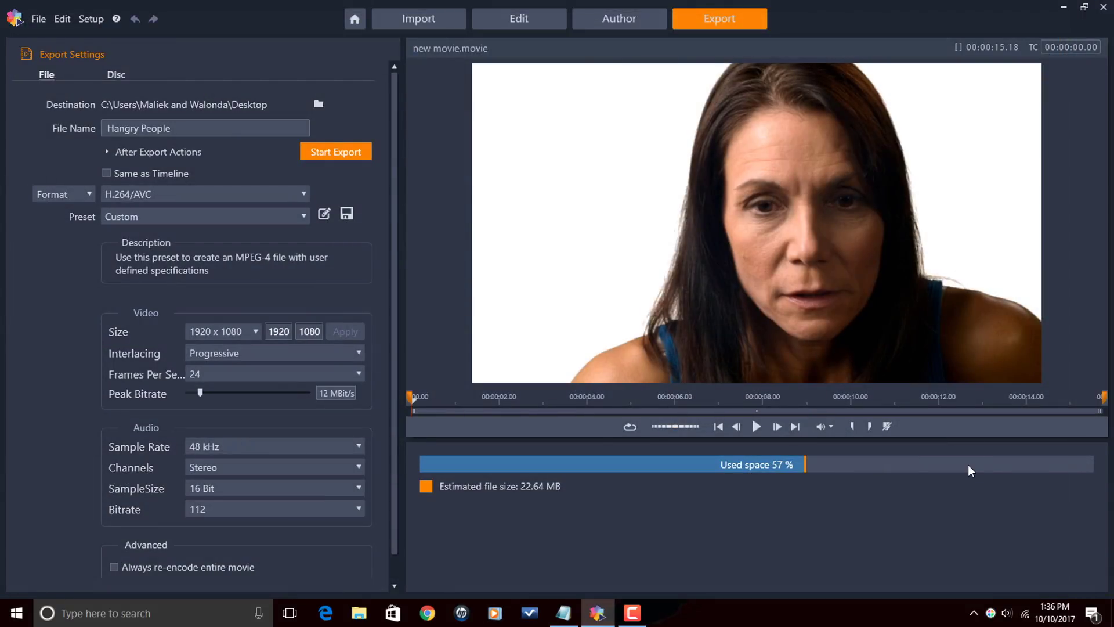
{"action": "mouse_move", "coordinate": [968, 466]}
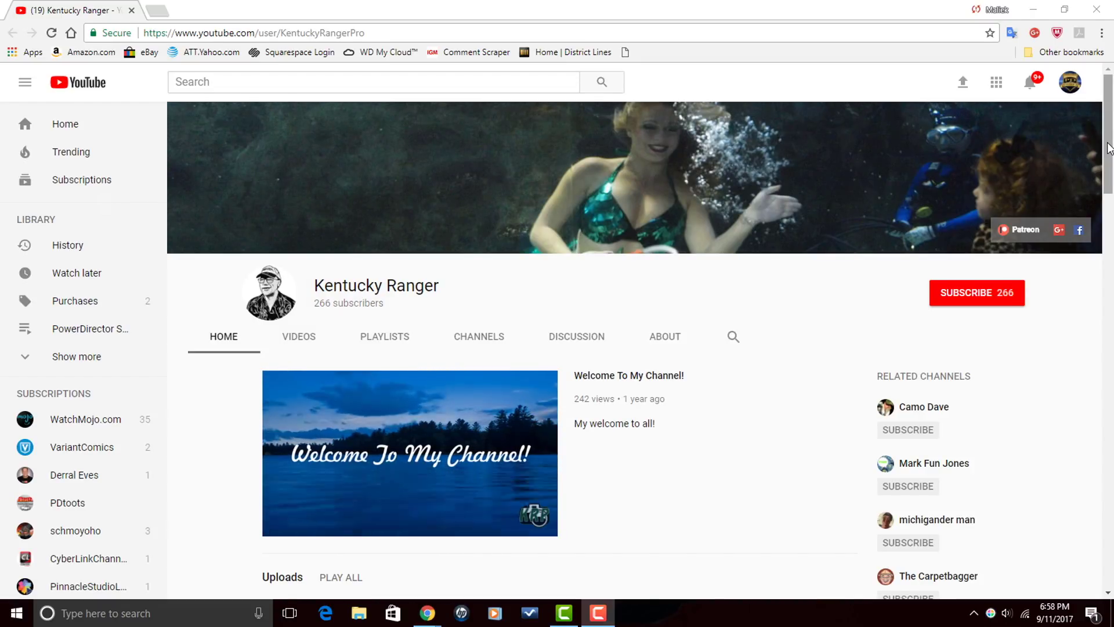
- Browse the YouTube channel home page, then list its uploads such as 'Mondays With mom EP-1' and 'June Bug' under Videos
{"action": "scroll", "coordinate": [1108, 148], "scroll_direction": "down", "scroll_amount": 10}
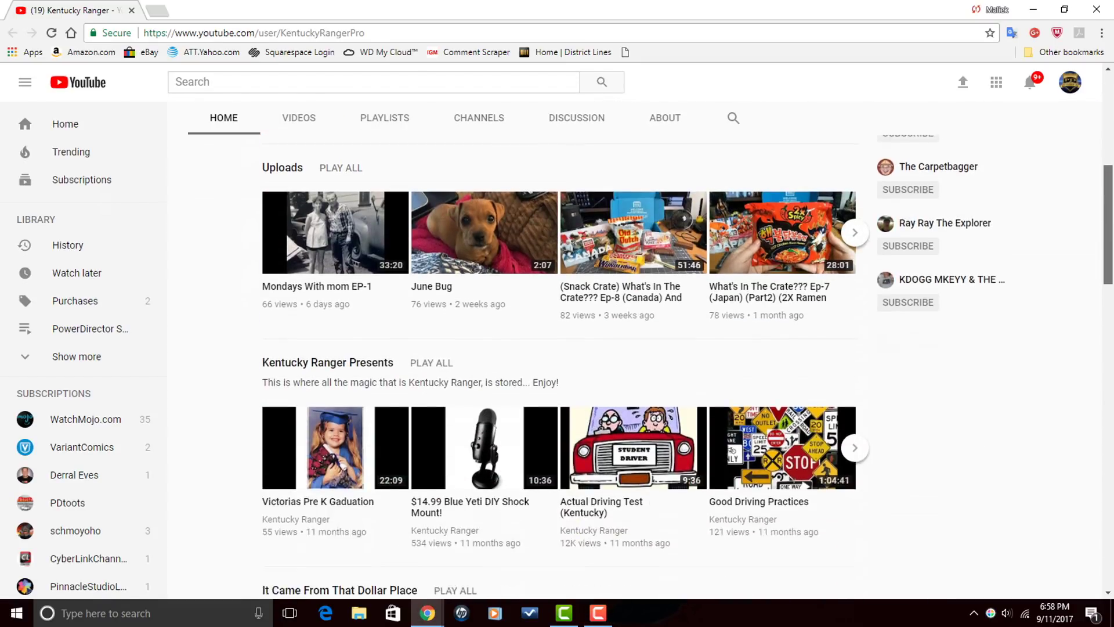
{"action": "scroll", "coordinate": [557, 348], "scroll_direction": "down", "scroll_amount": 16}
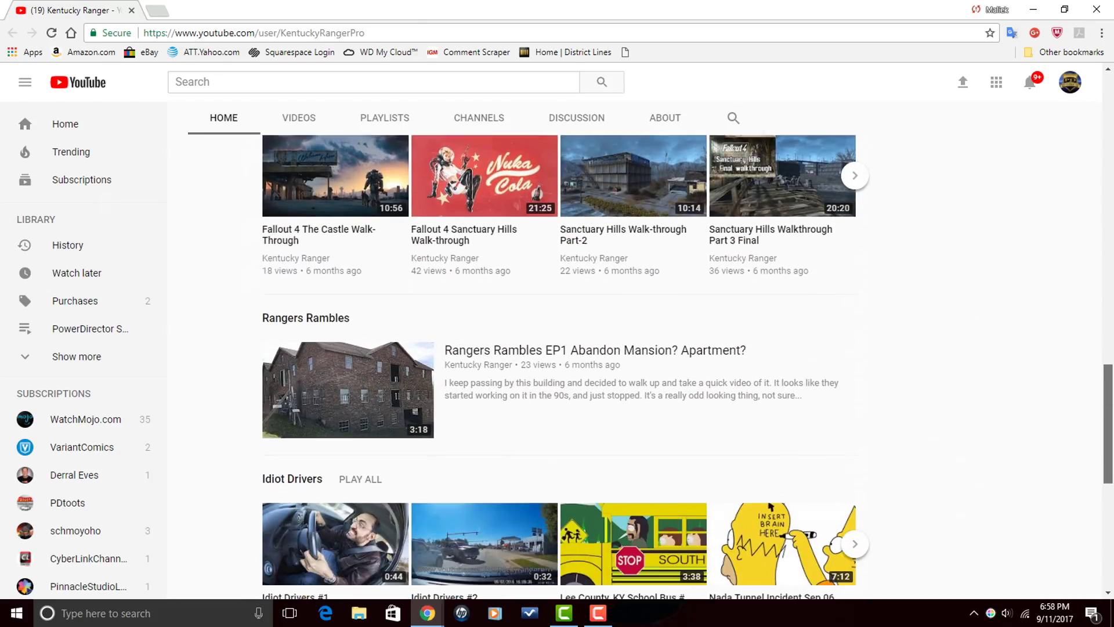
{"action": "scroll", "coordinate": [557, 348], "scroll_direction": "down", "scroll_amount": 3}
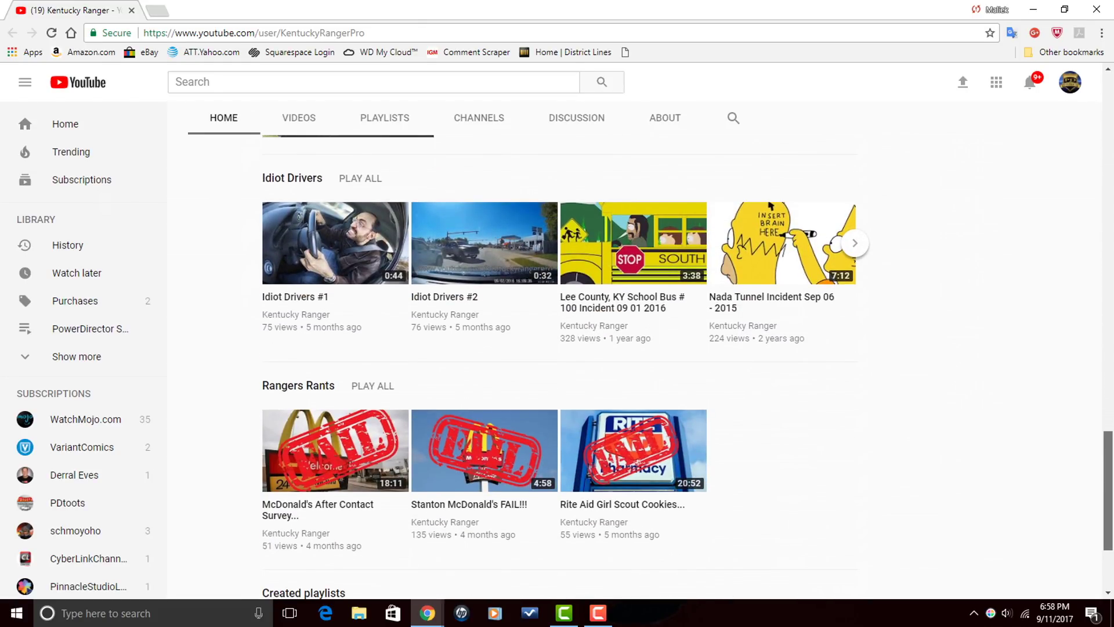
{"action": "scroll", "coordinate": [557, 348], "scroll_direction": "up", "scroll_amount": 20}
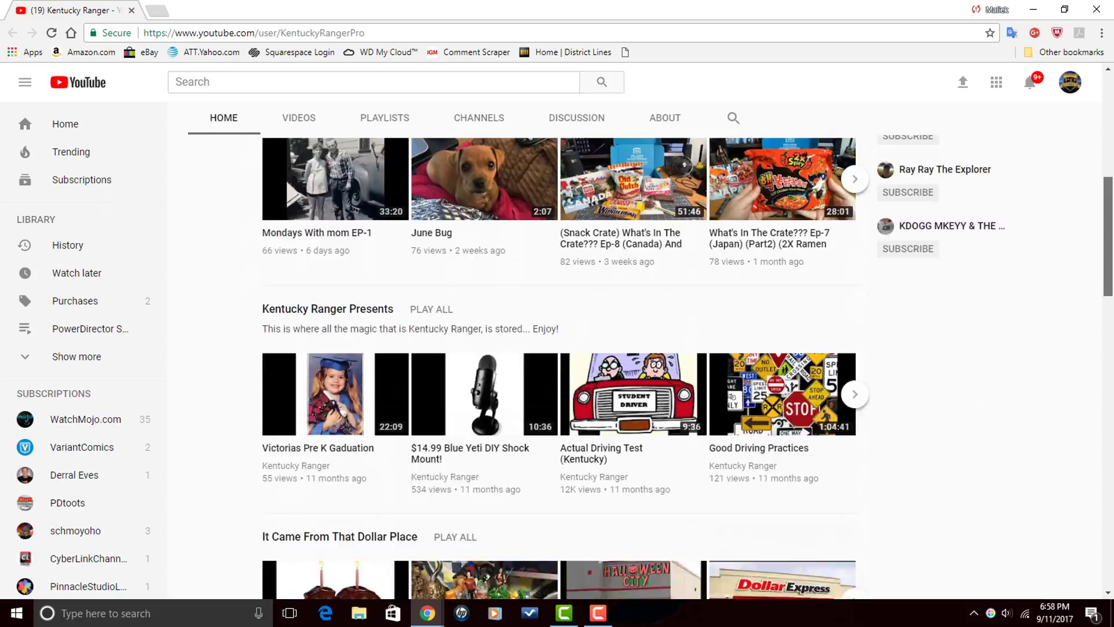
{"action": "scroll", "coordinate": [557, 348], "scroll_direction": "up", "scroll_amount": 3}
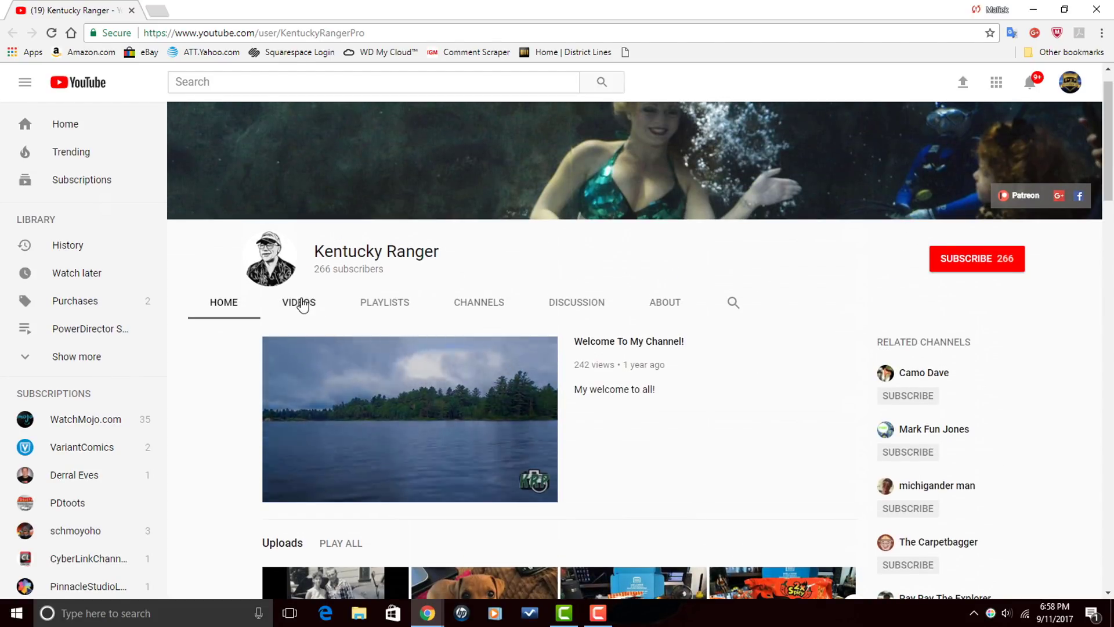
{"action": "left_click", "coordinate": [300, 295]}
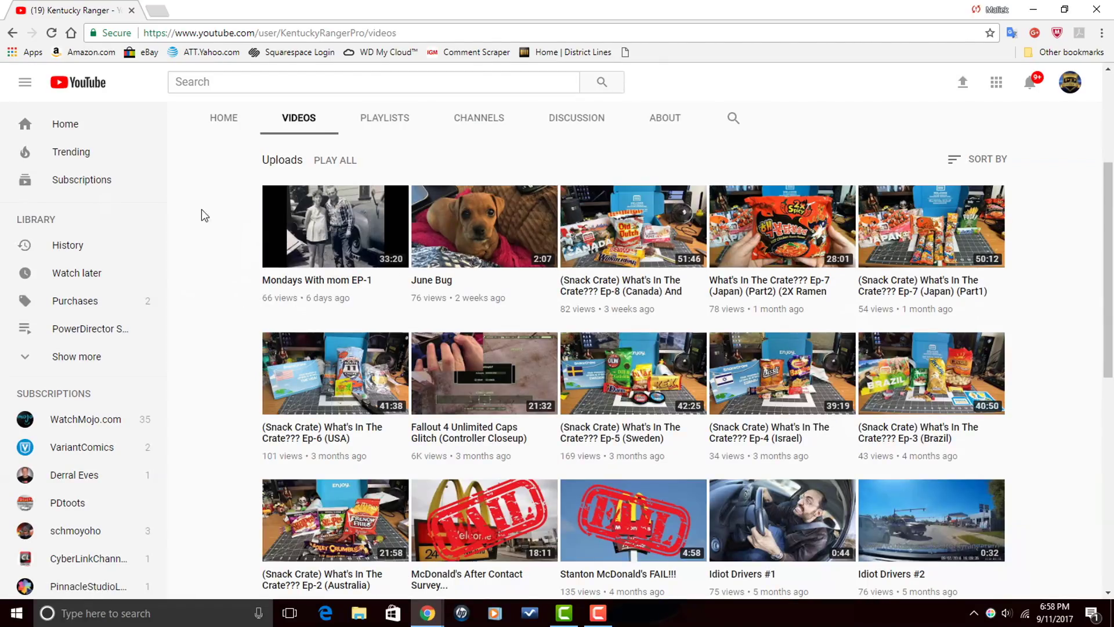